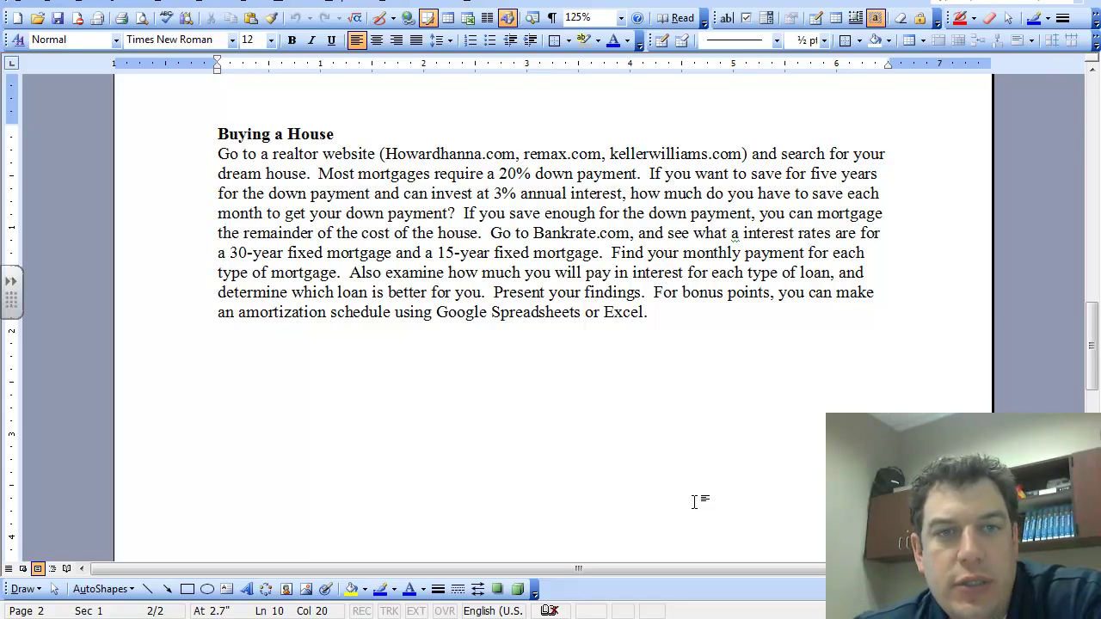
Step: Add two blank lines after the paragraph ending in 'Excel.'
scroll(693, 501, "down", 1)
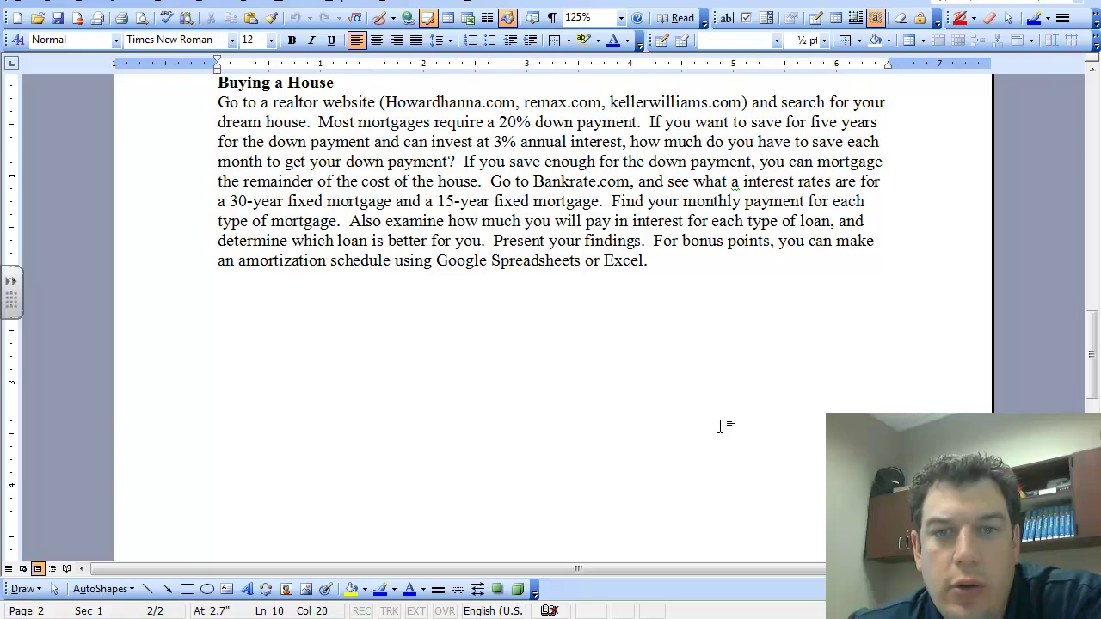
left_click(708, 270)
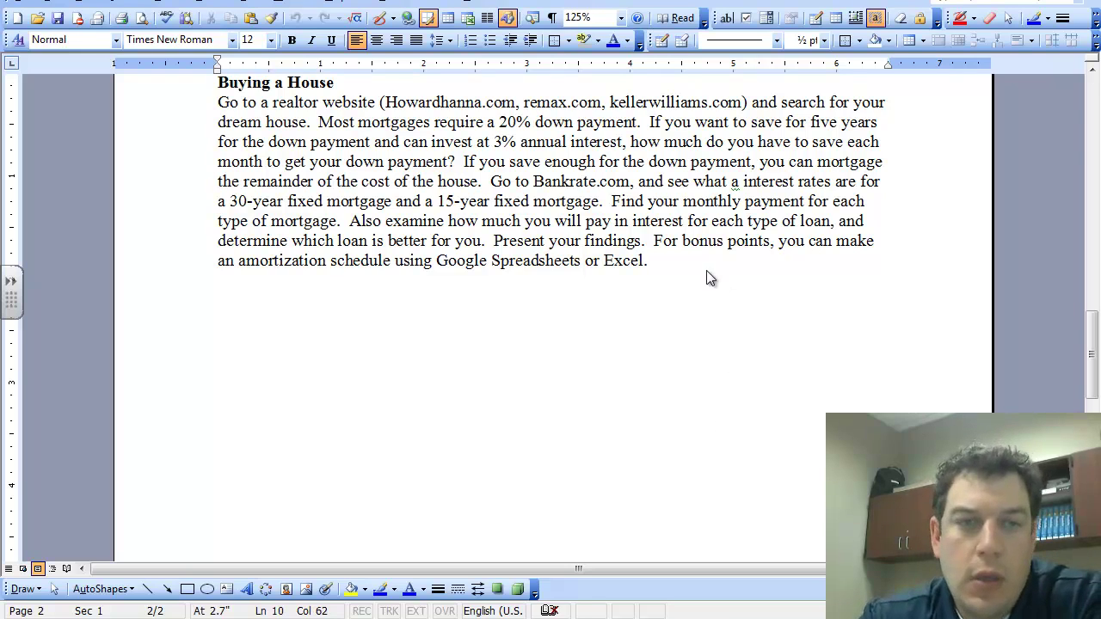
key("Return")
key("Return")
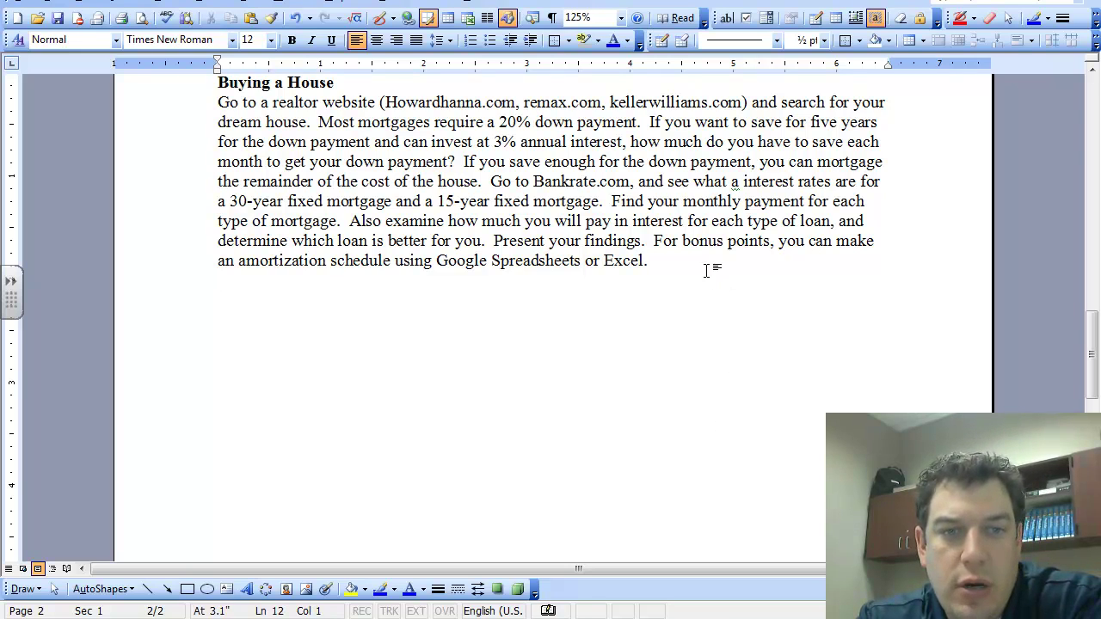
key("Return")
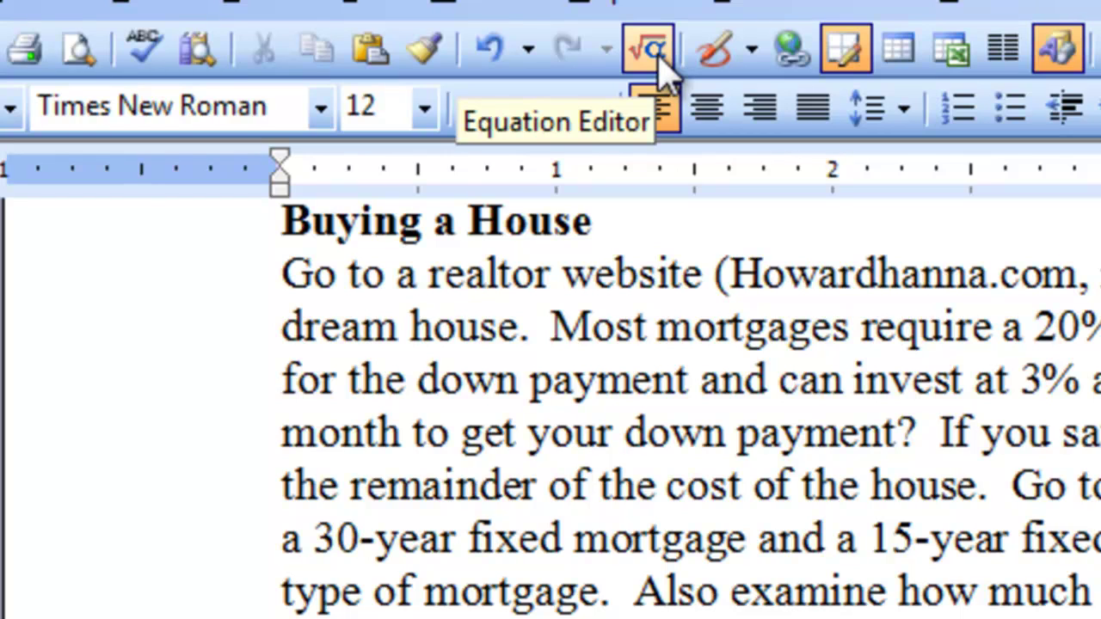
Step: Insert a Microsoft Equation 3.0 object through Insert > Object
left_click(43, 9)
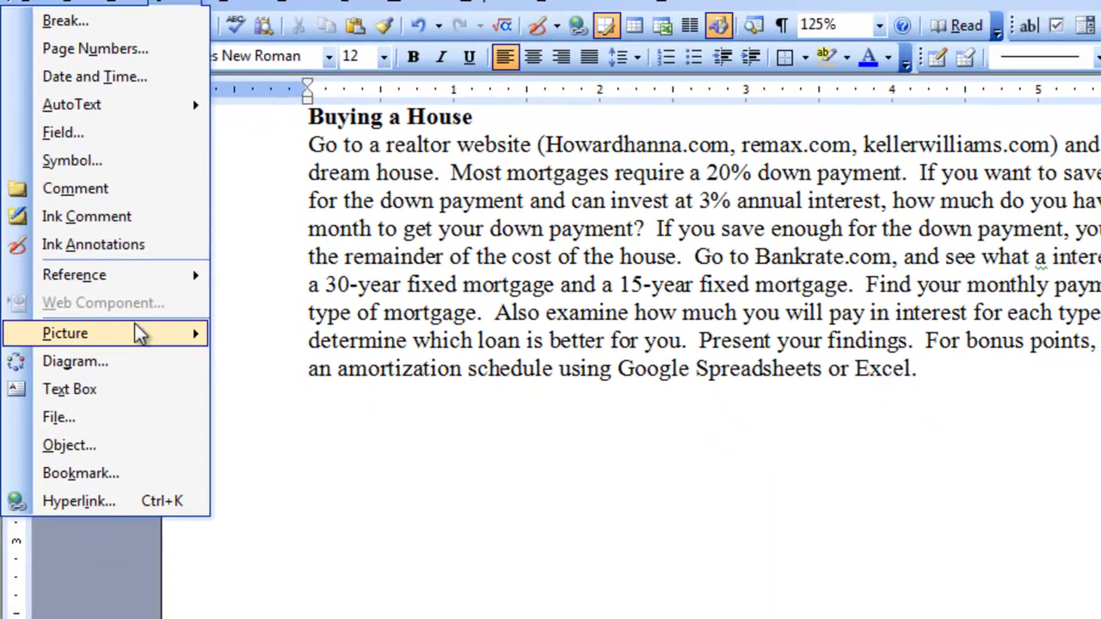
left_click(129, 448)
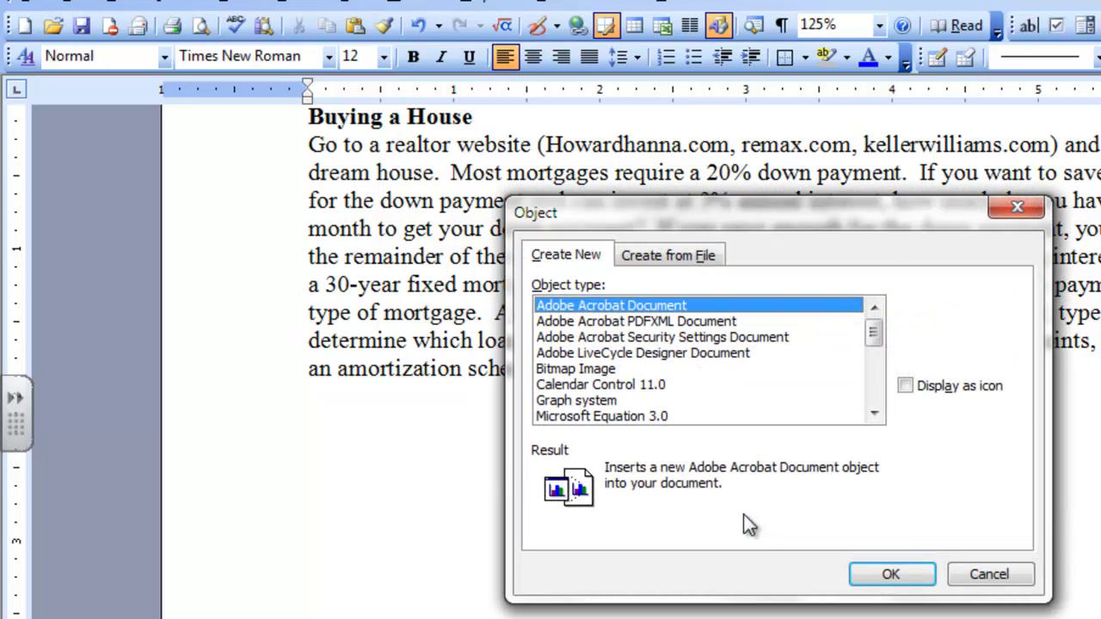
left_click(642, 415)
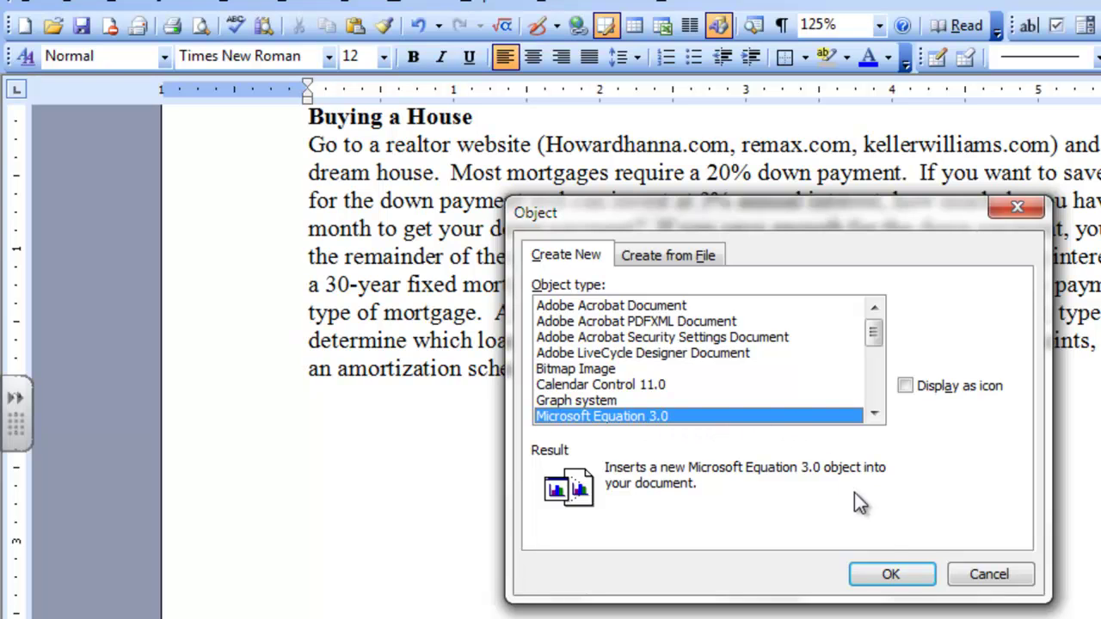
left_click(899, 576)
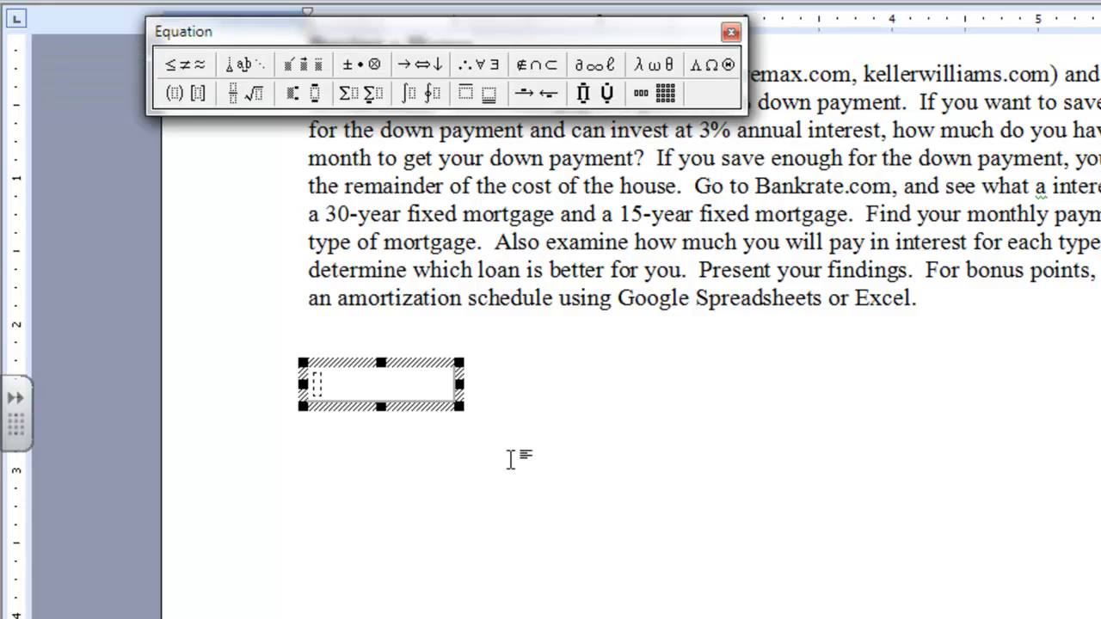
Step: Move the Equation toolbar off the heading and preview its relation symbol and template palettes
left_click_drag(420, 35, 416, 138)
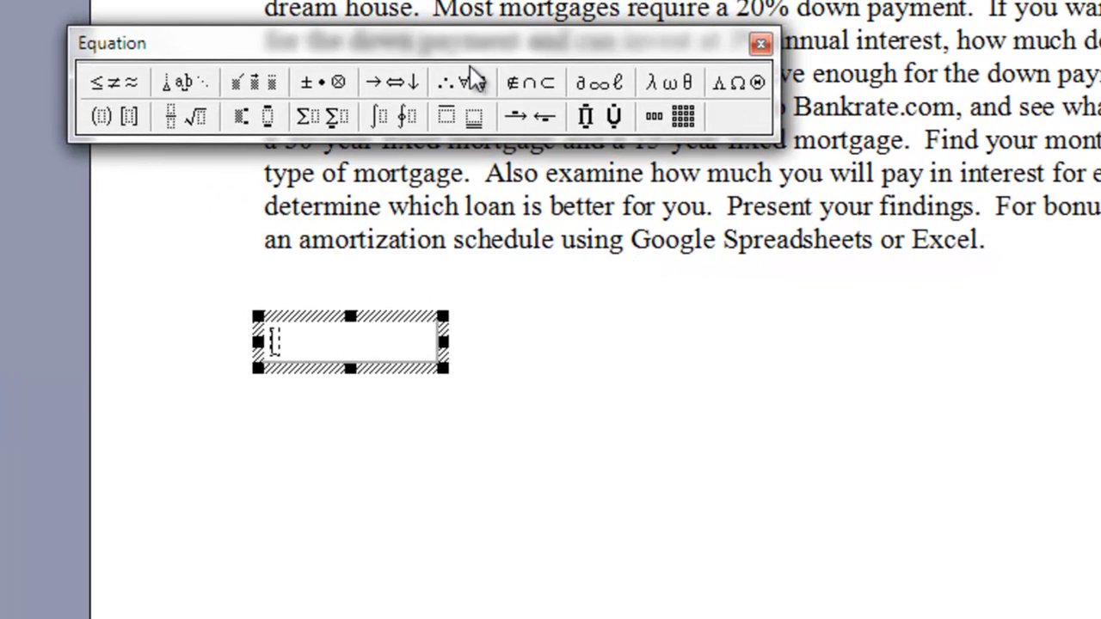
left_click(116, 86)
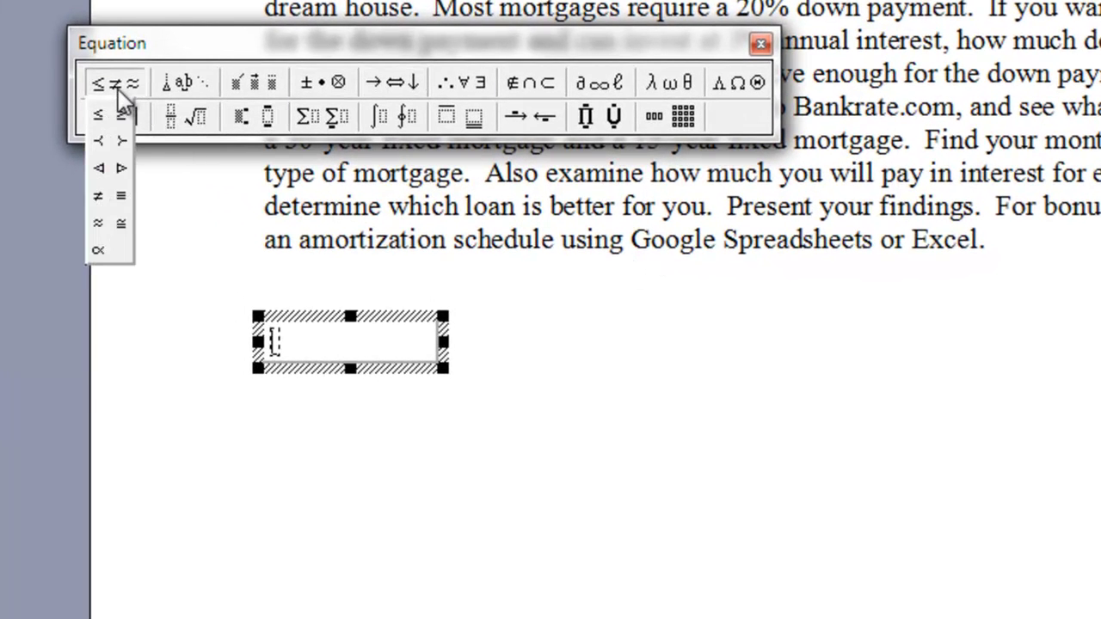
mouse_move(258, 85)
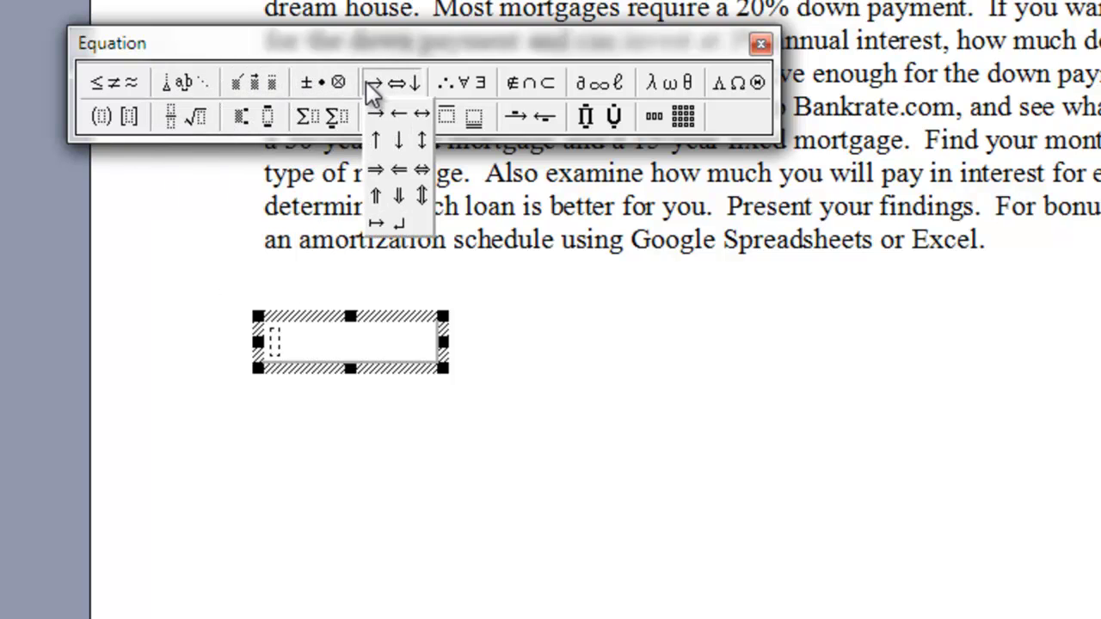
mouse_move(447, 86)
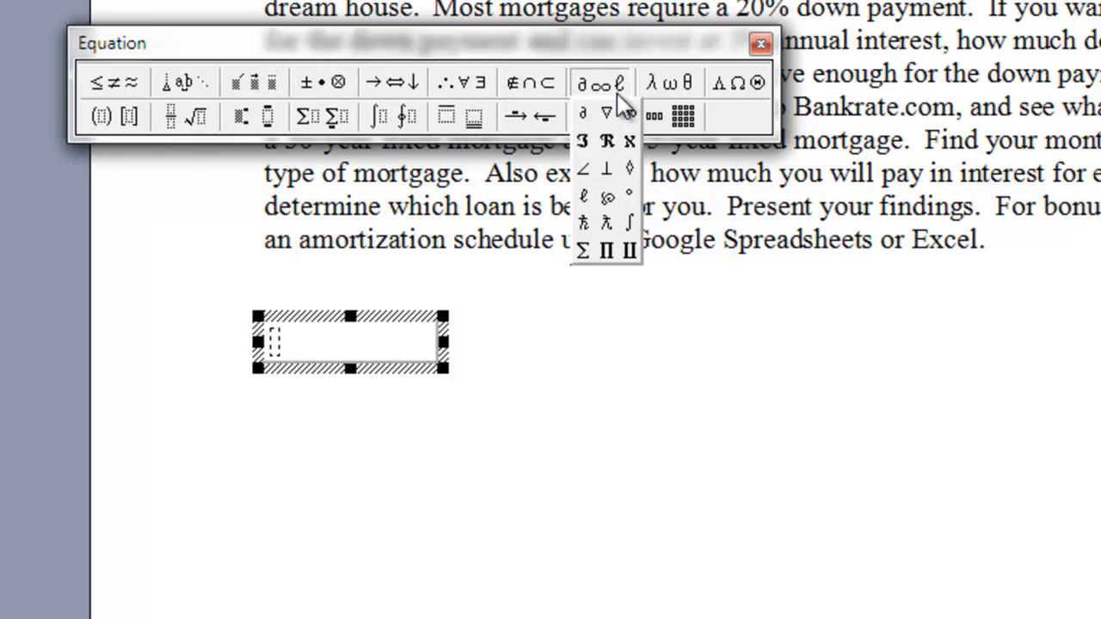
mouse_move(678, 85)
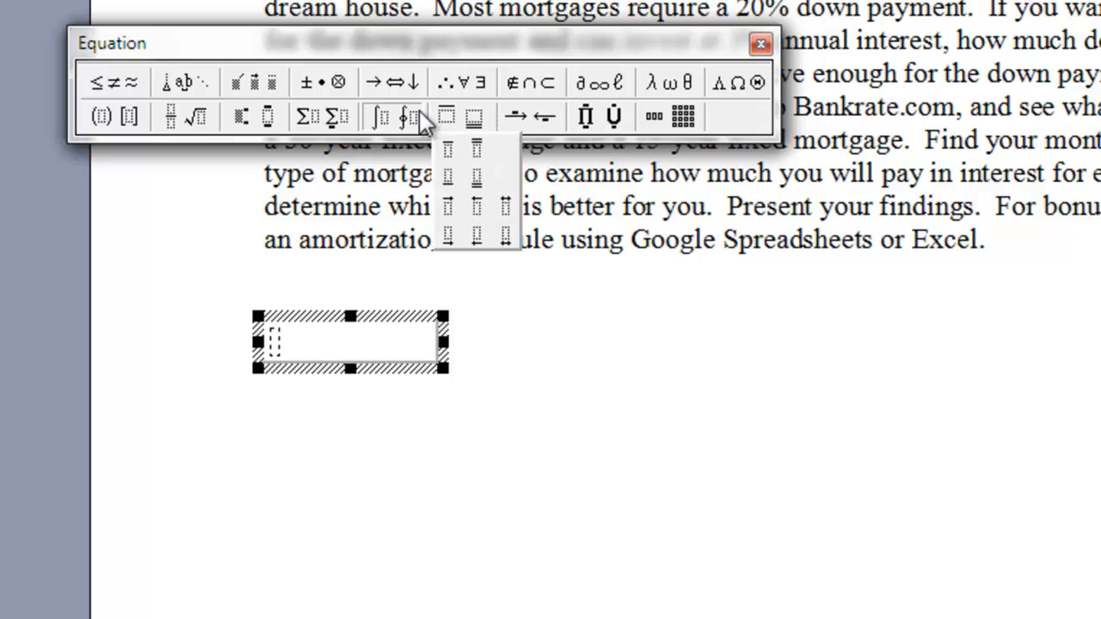
mouse_move(302, 120)
mouse_move(255, 120)
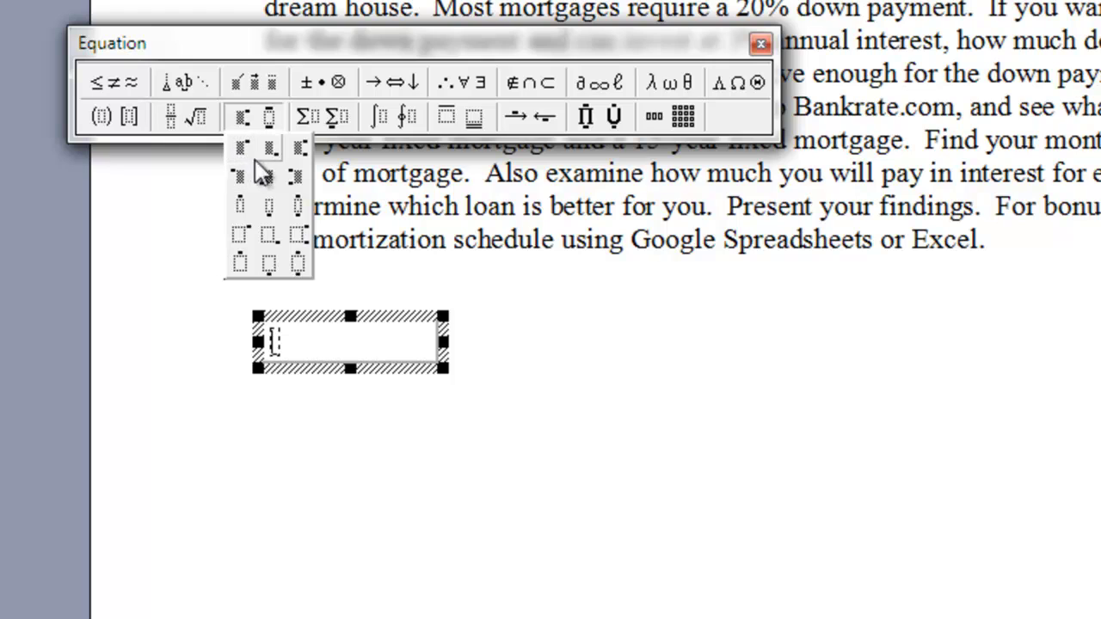
mouse_move(177, 121)
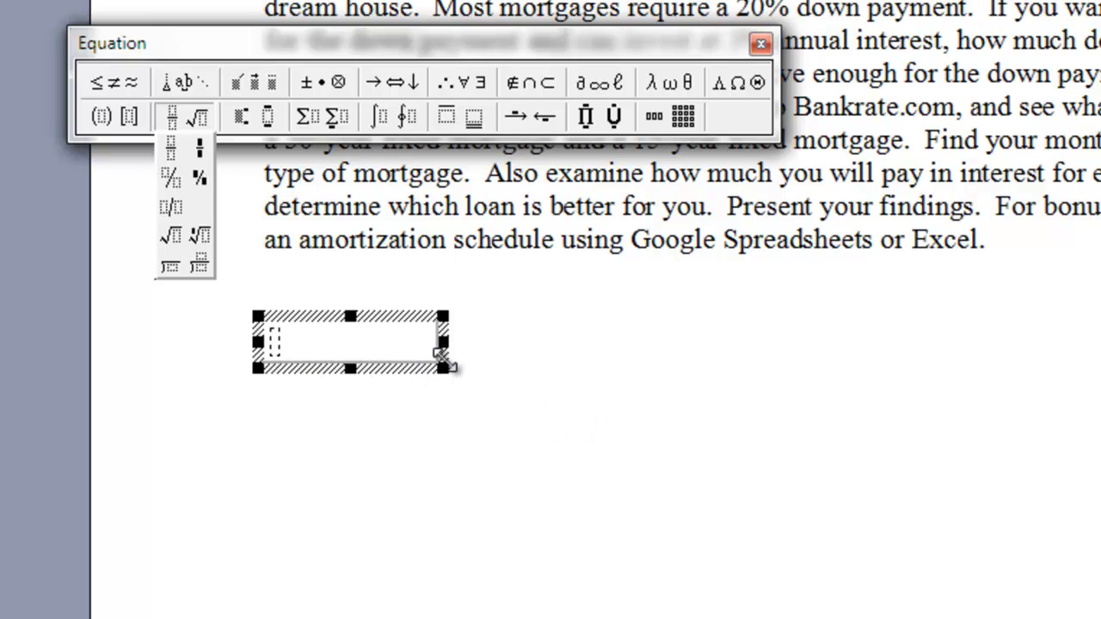
Step: Start the equation as R = a fraction with numerator i·A_f
left_click(278, 356)
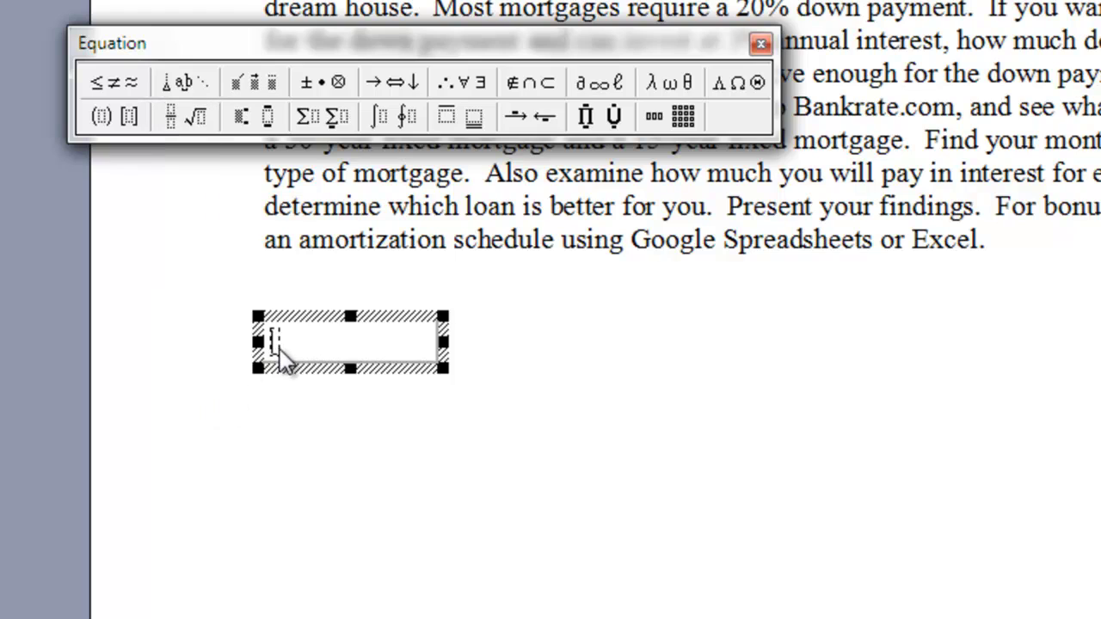
type("R =")
left_click(184, 116)
left_click(171, 144)
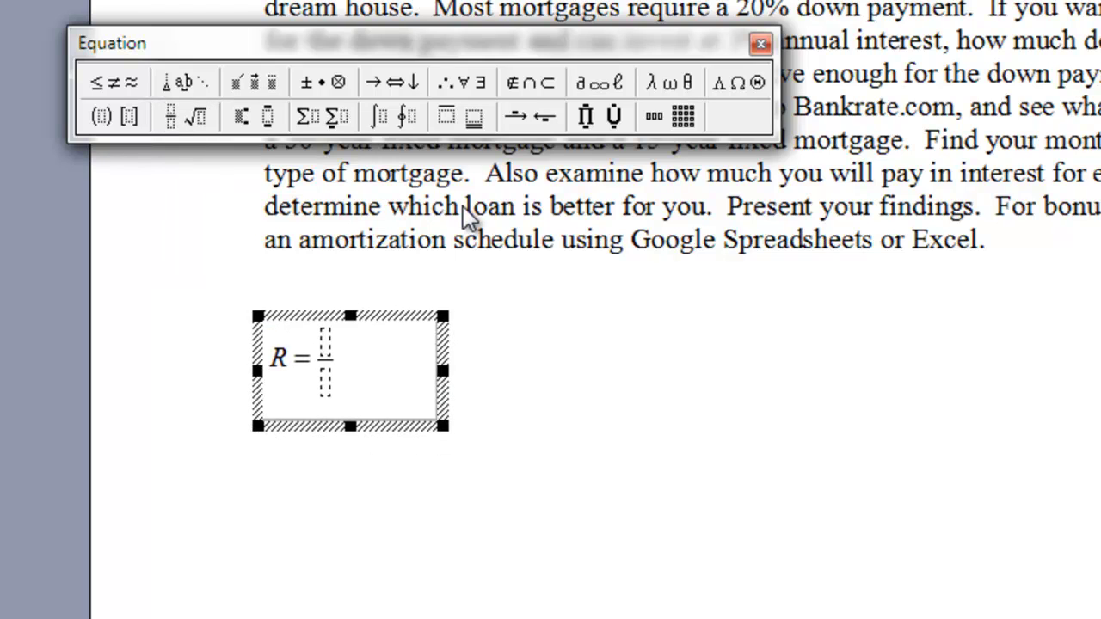
type("i")
left_click(321, 83)
left_click(330, 169)
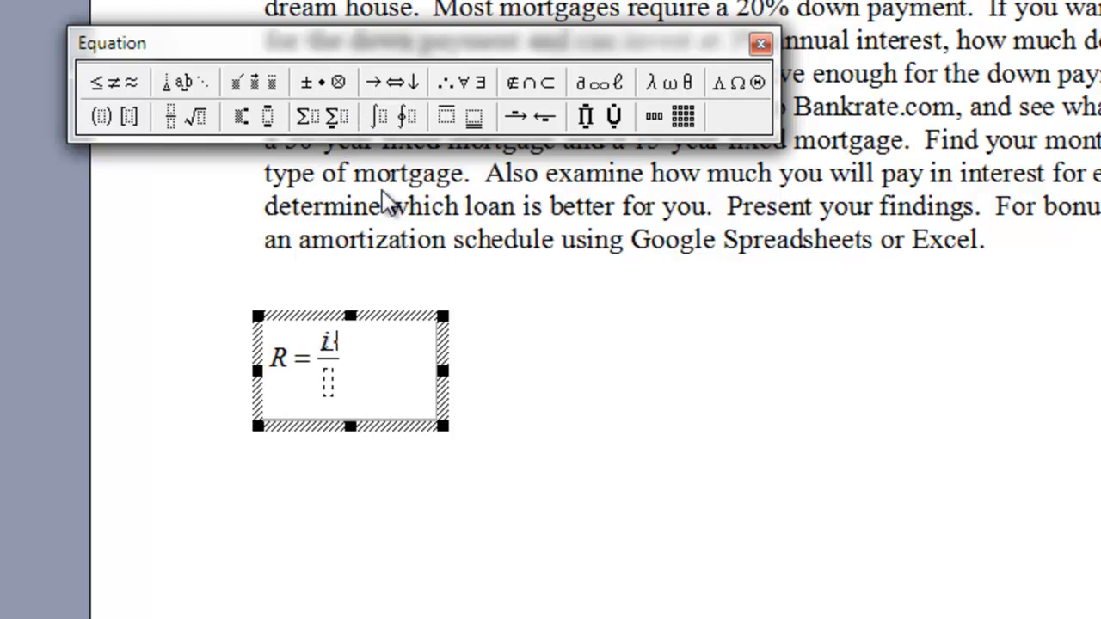
type("A")
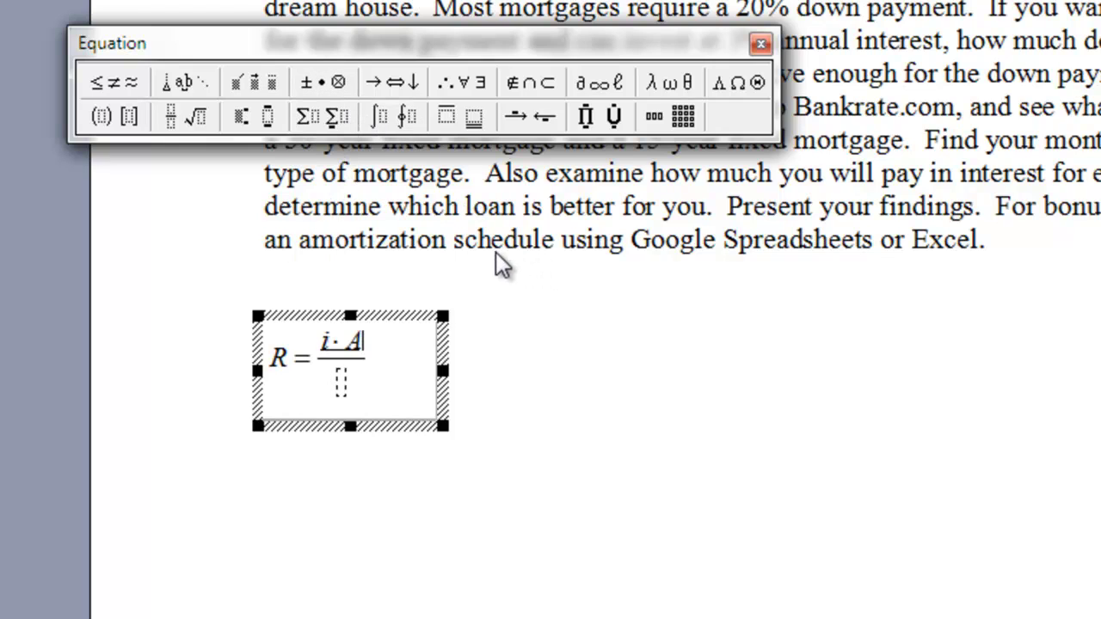
left_click(258, 121)
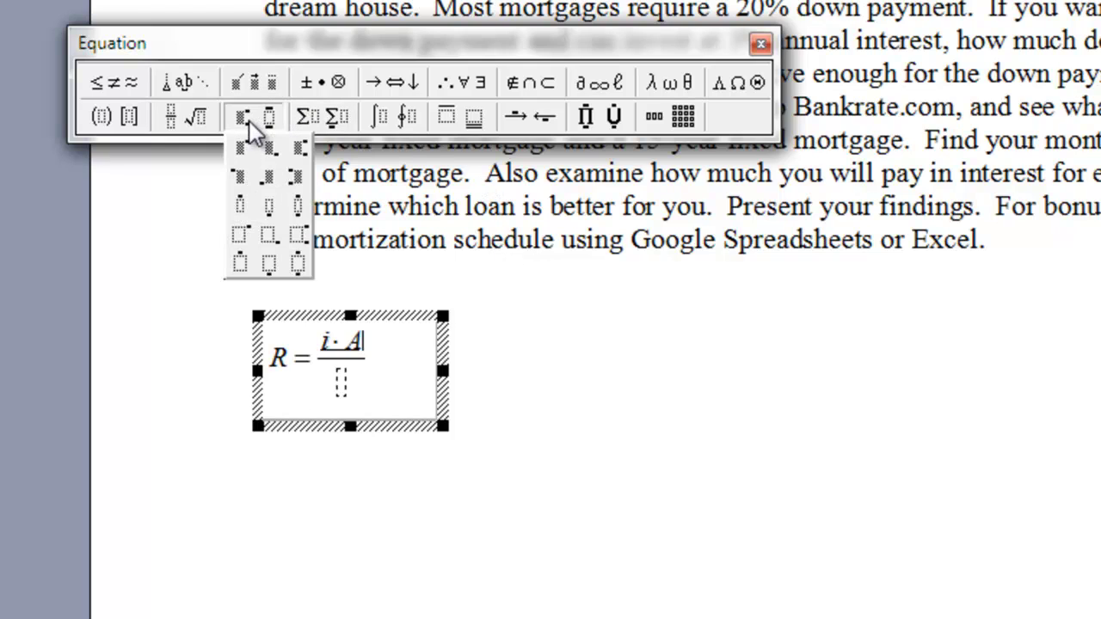
left_click(269, 148)
type("f")
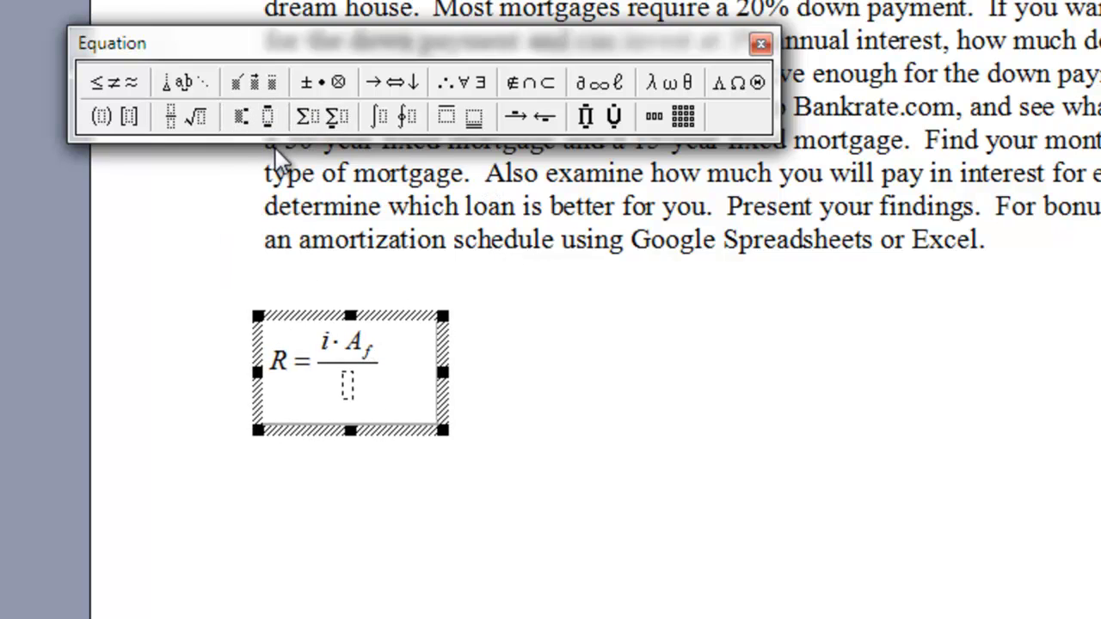
Step: Fill the denominator with (1 + i)^n − 1 and move past the fraction
key("Tab")
left_click(102, 117)
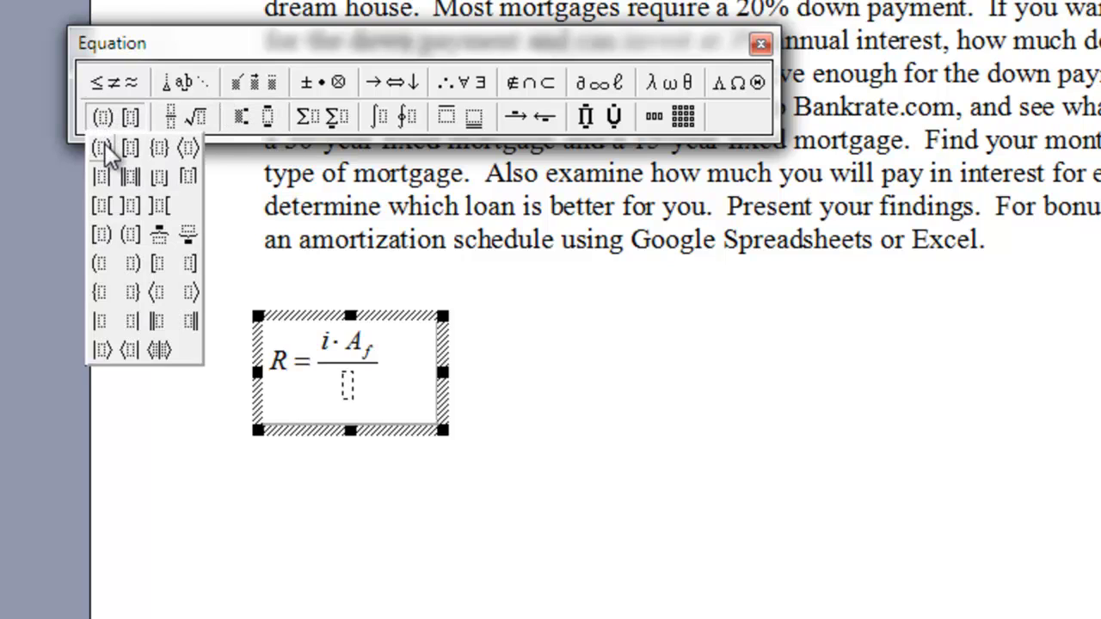
left_click(105, 143)
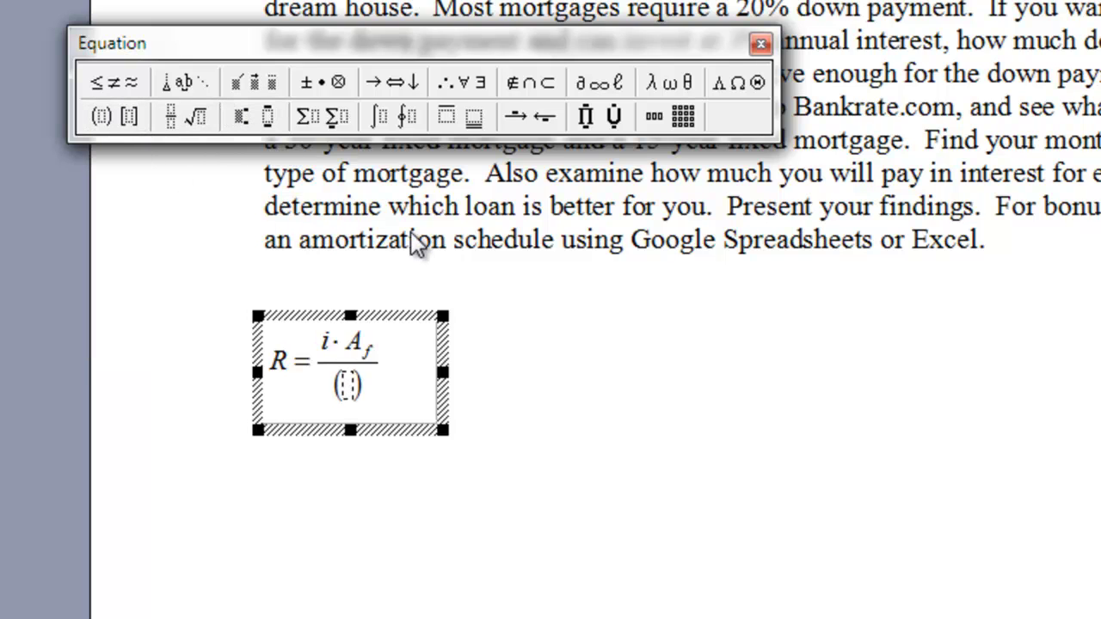
type("1 + i")
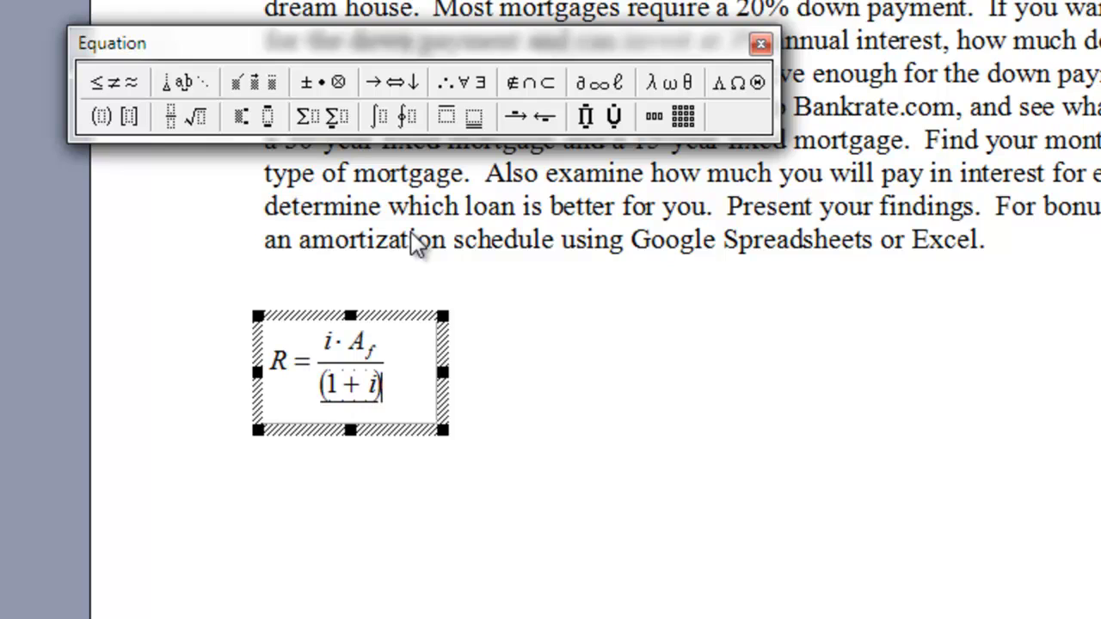
left_click(243, 127)
left_click(244, 213)
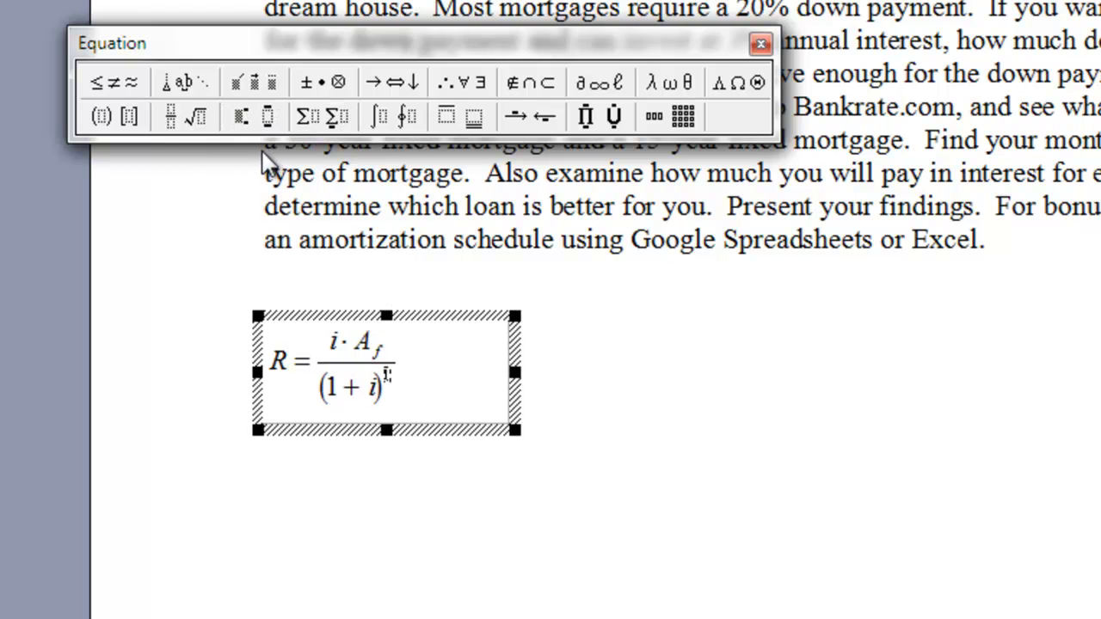
type("n")
key("Tab")
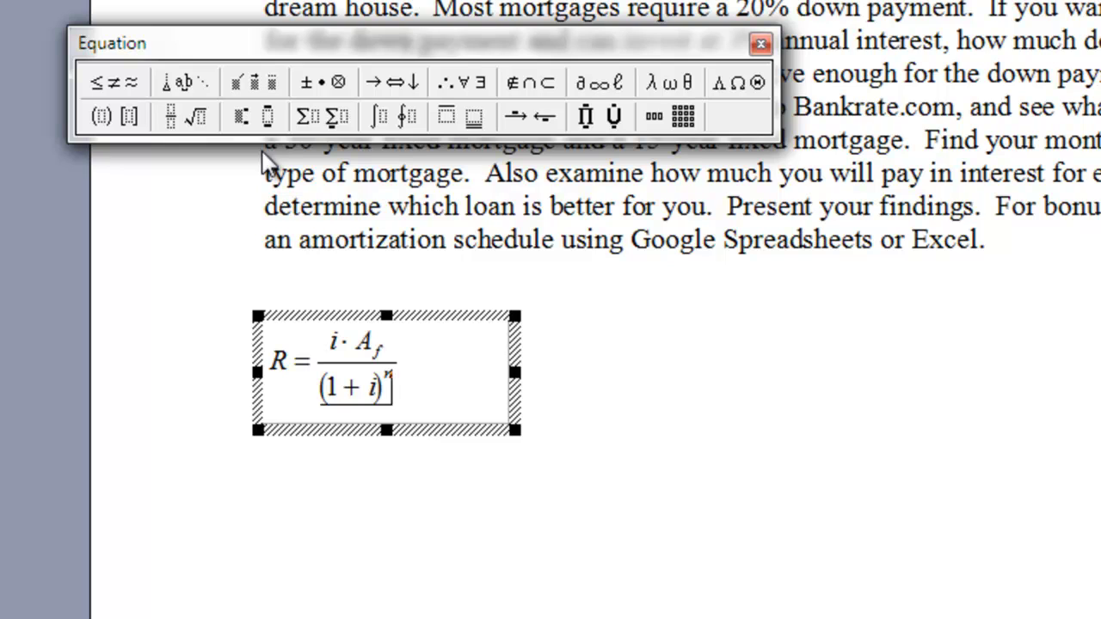
type("-1")
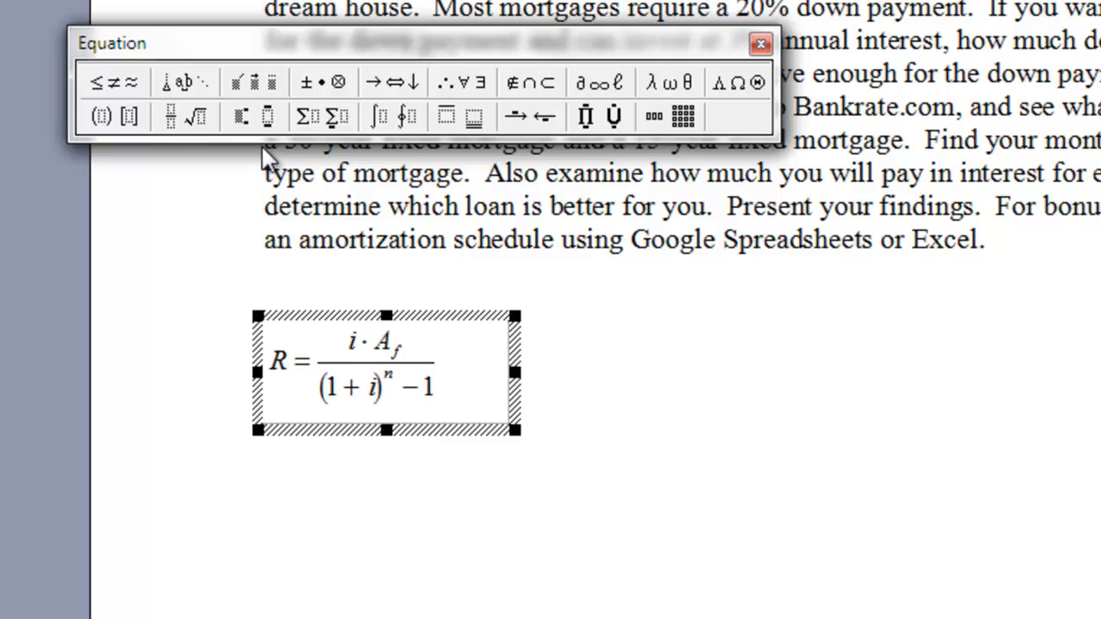
key("Tab")
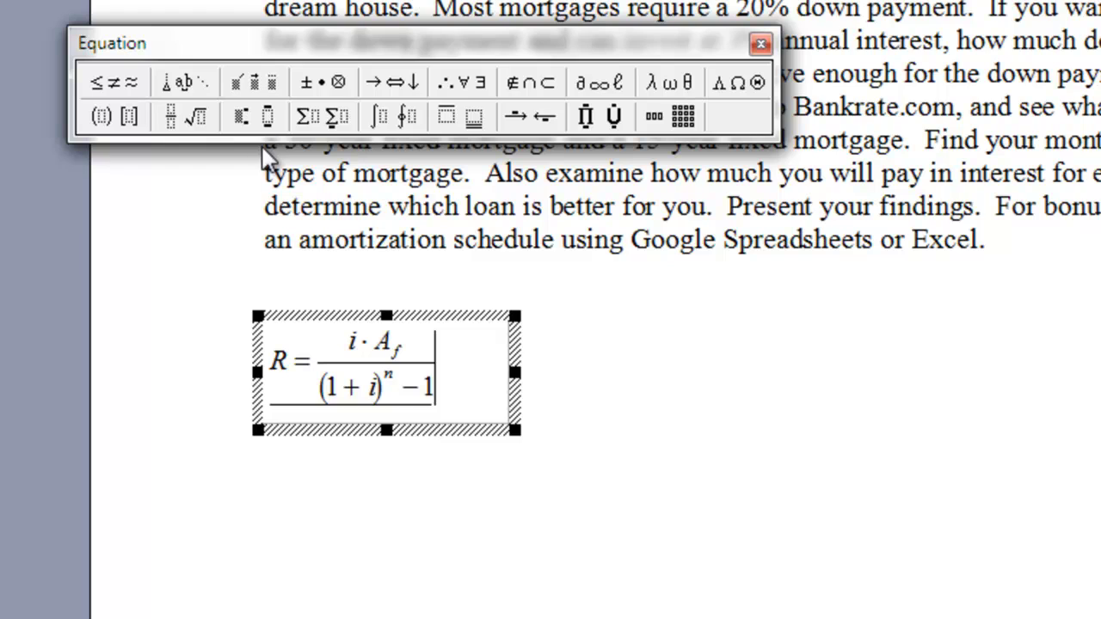
Step: On a new line, add = a fraction with numerator 0.0025(20000)
key("Return")
type("=")
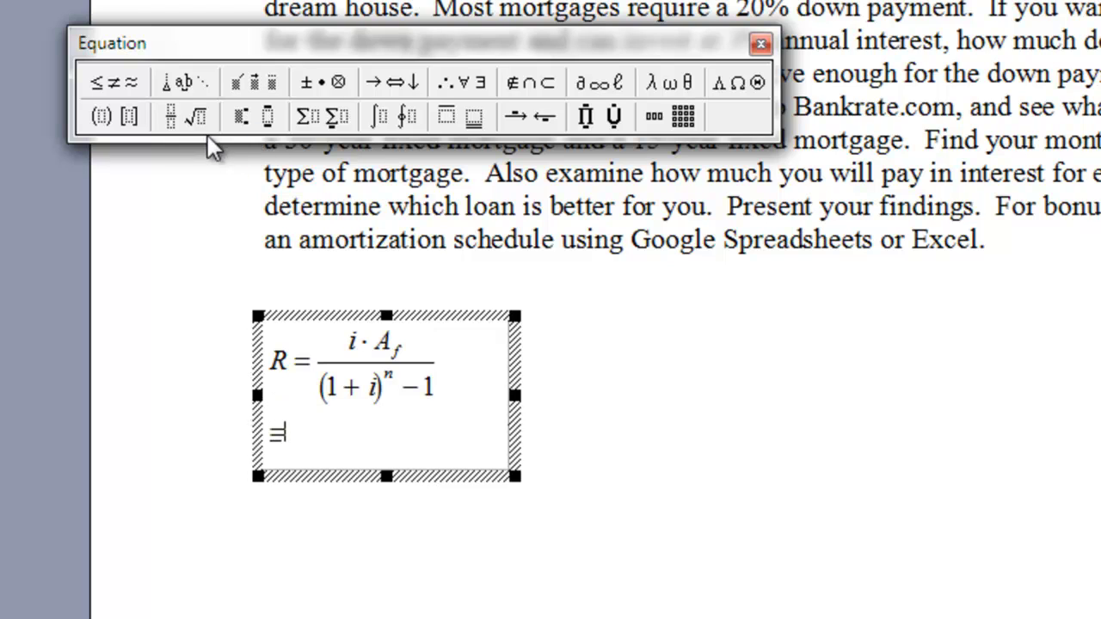
left_click(171, 116)
left_click(173, 145)
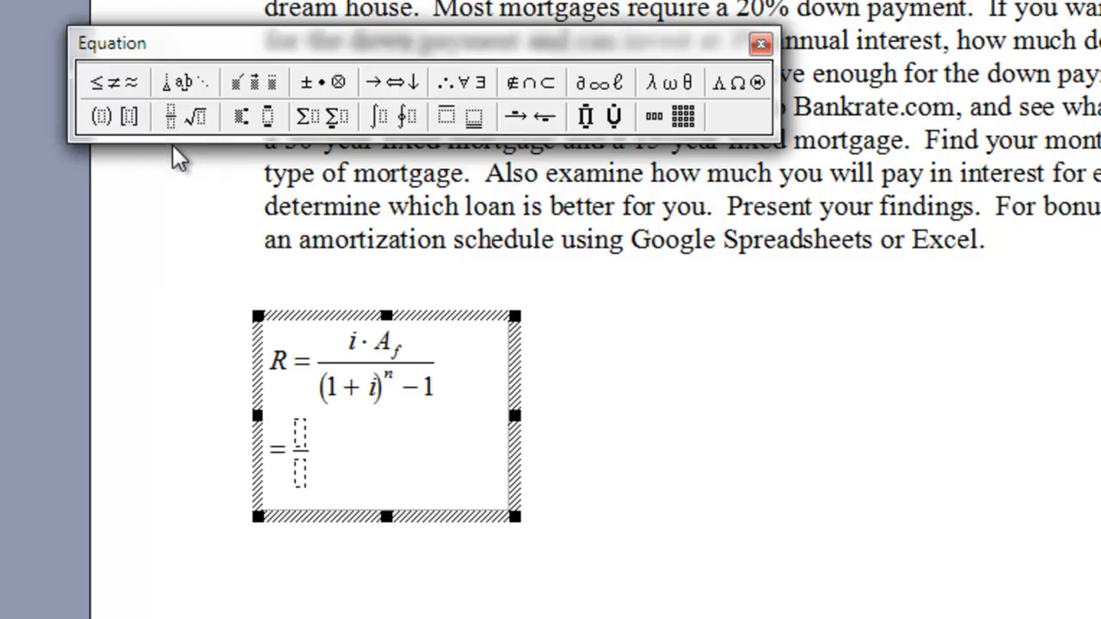
type("0.002")
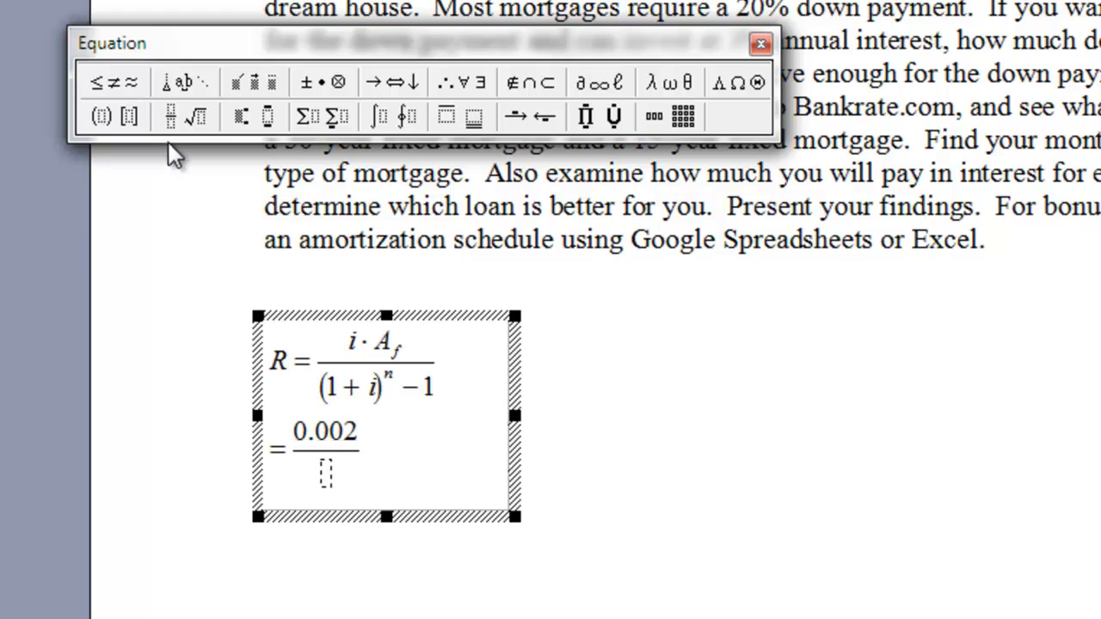
type("5")
left_click(100, 117)
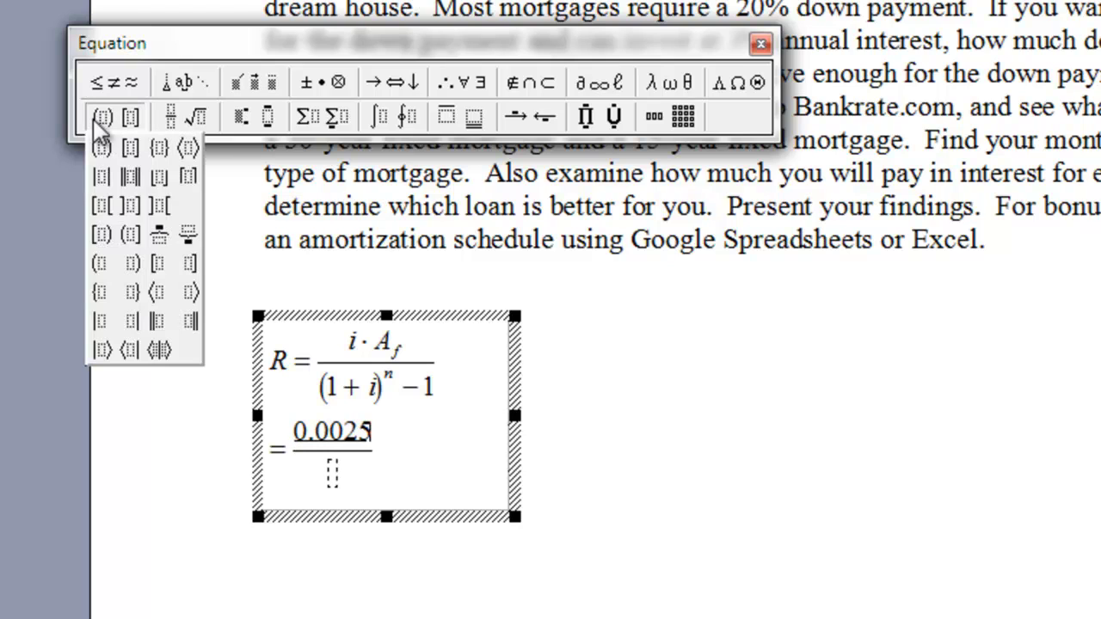
left_click(103, 148)
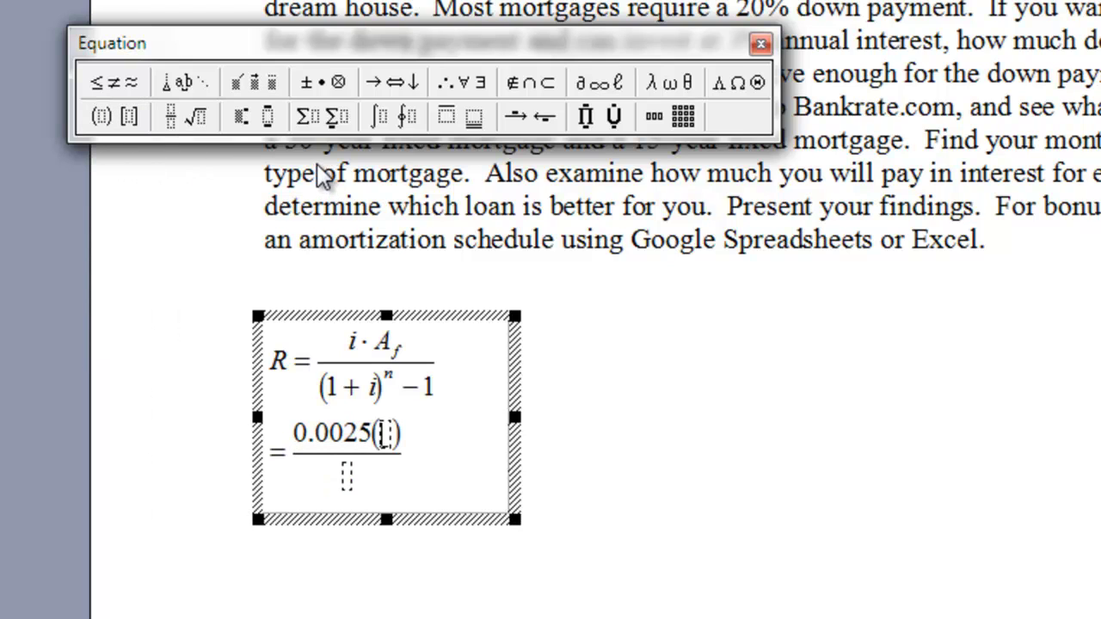
type("2000")
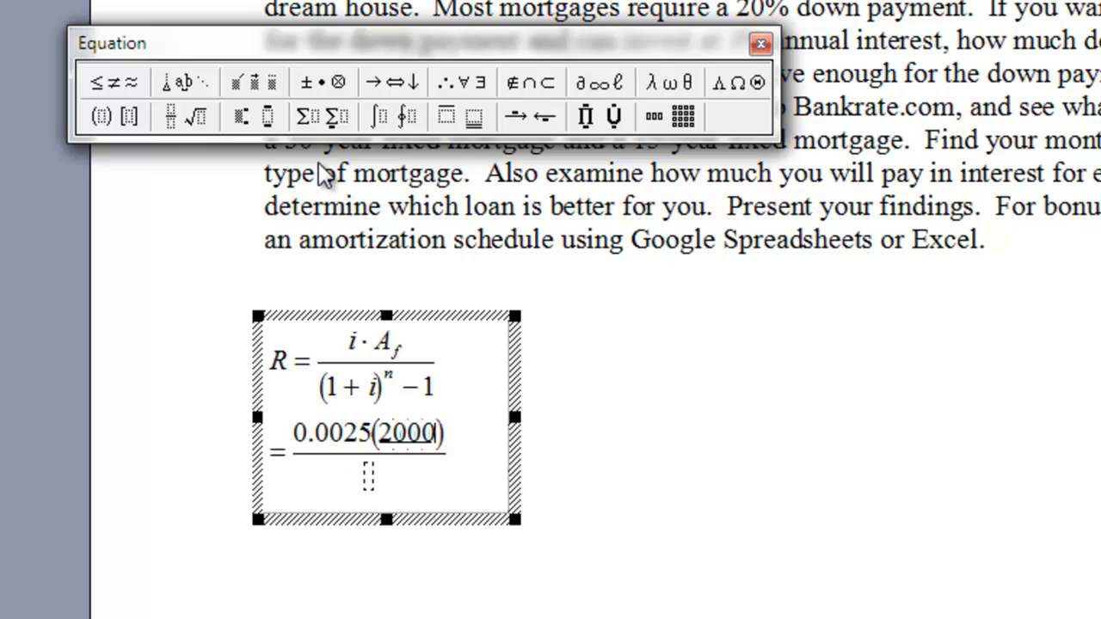
type("0")
Step: Fill the fraction's denominator with 1.0025^60 − 1
key("Right")
key("Right")
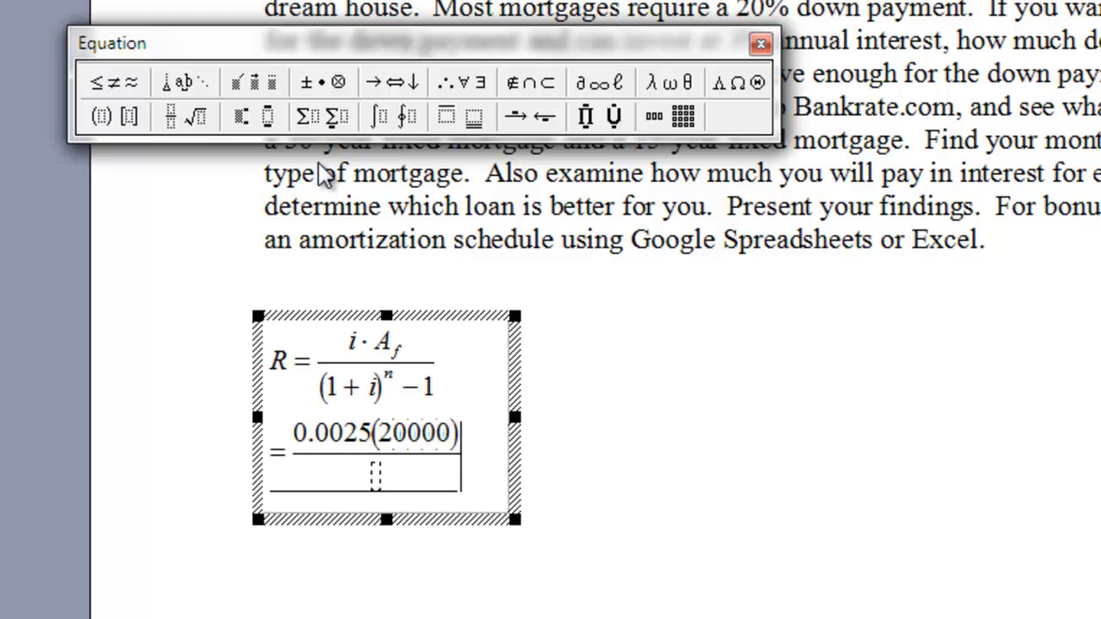
key("Left")
type("1")
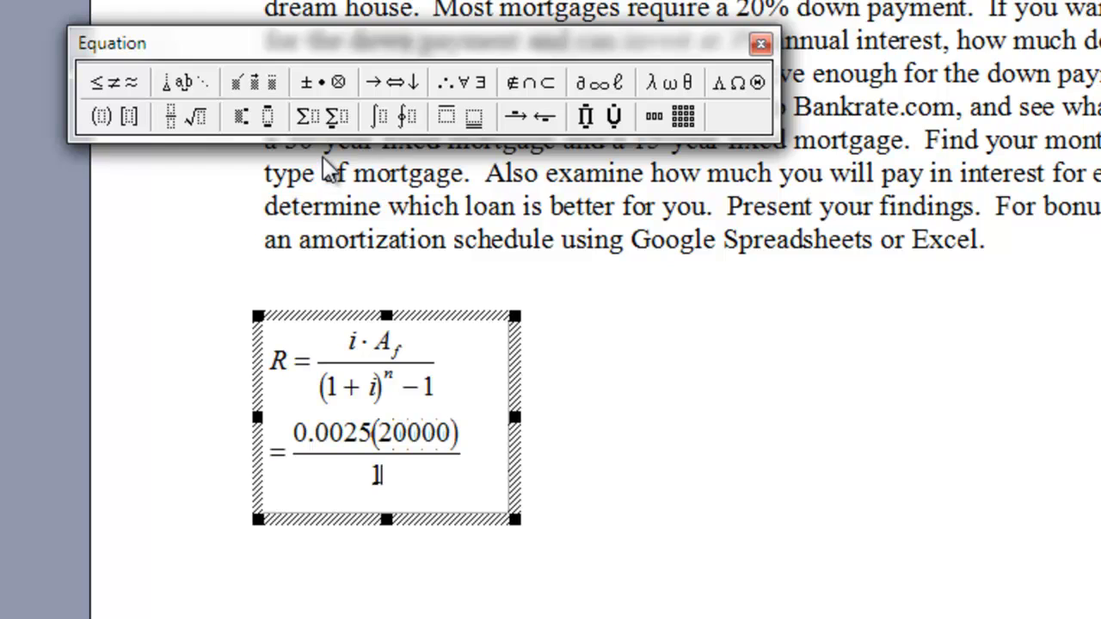
type(".0025")
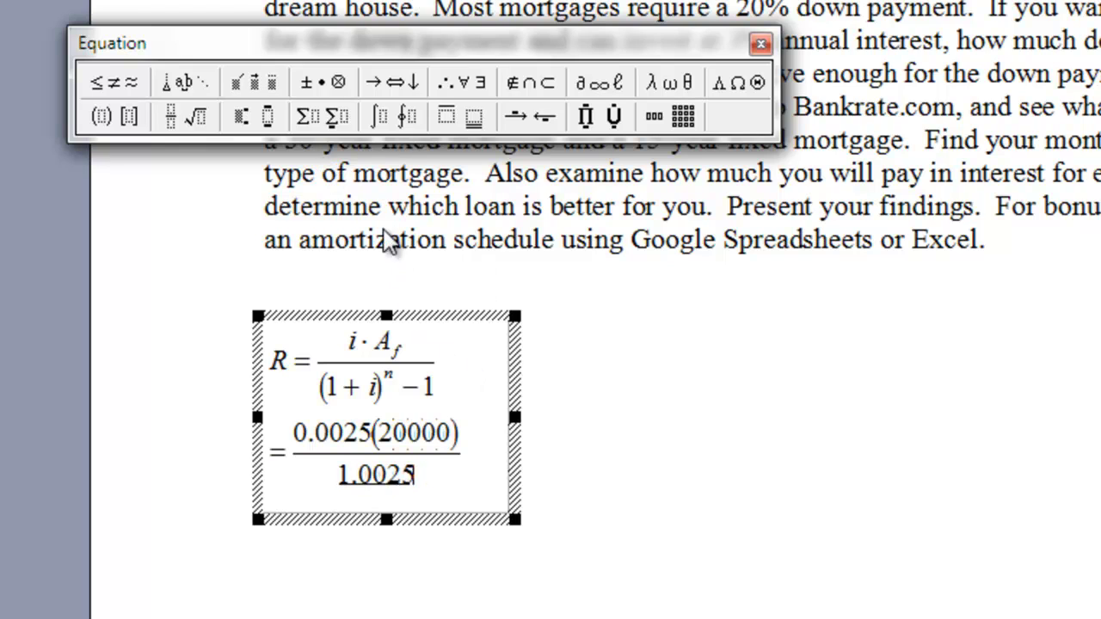
left_click(244, 119)
left_click(244, 144)
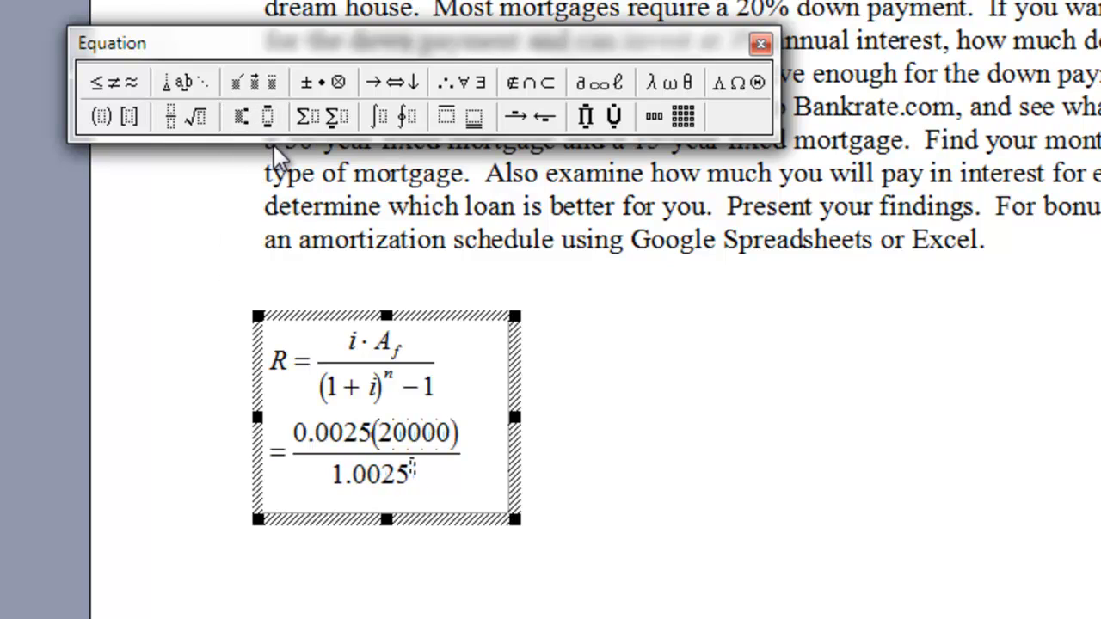
type("60")
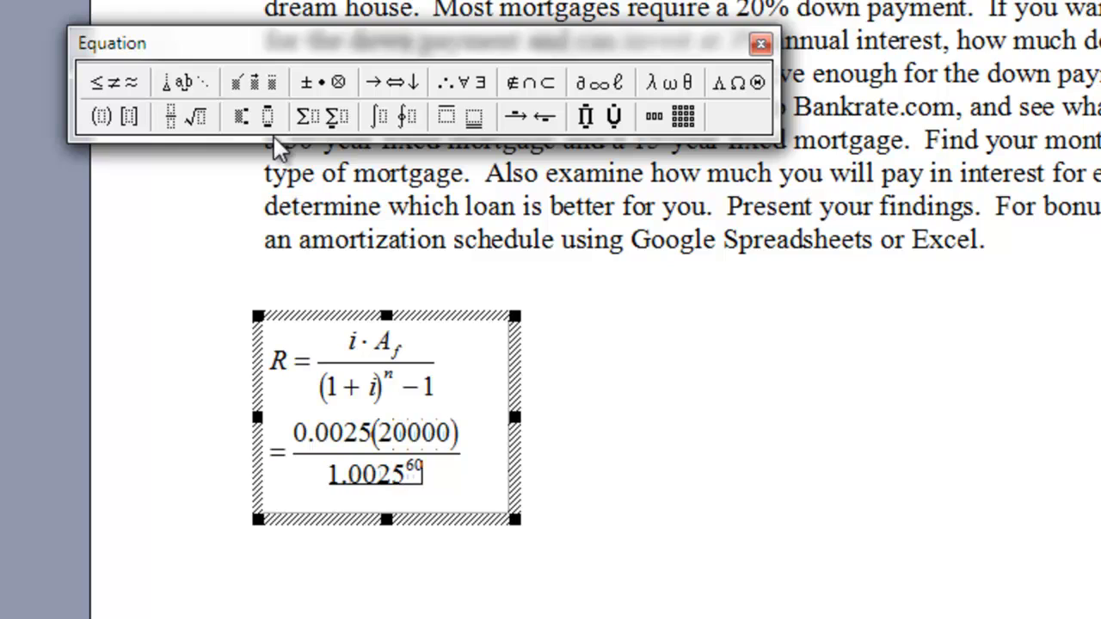
key("Tab")
type("-1")
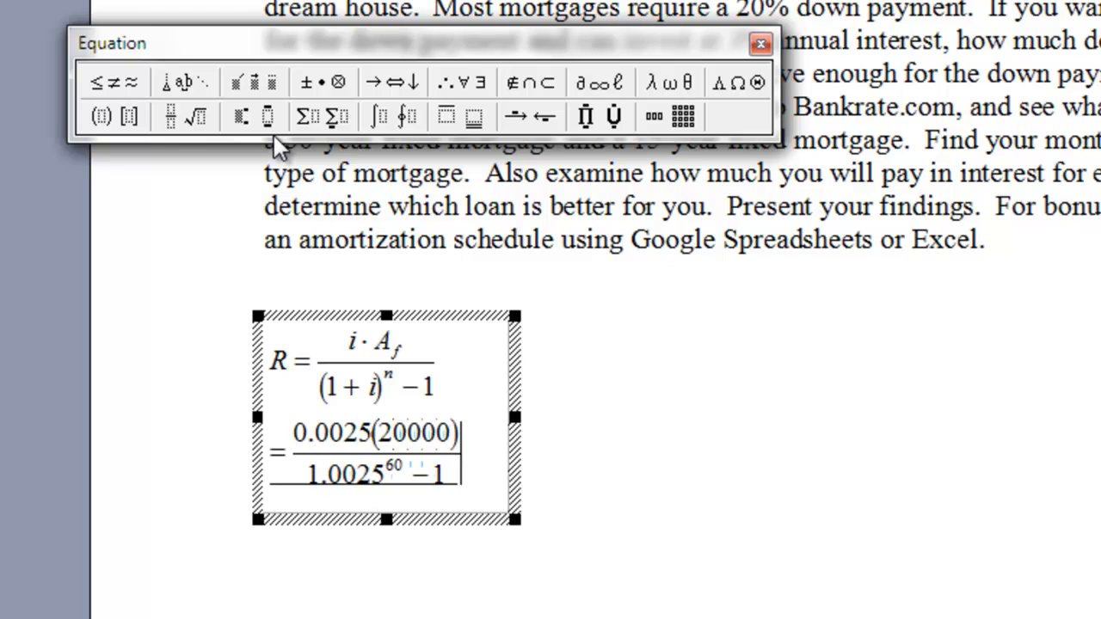
Step: Add a final equation line reading = $309.37
key("Return")
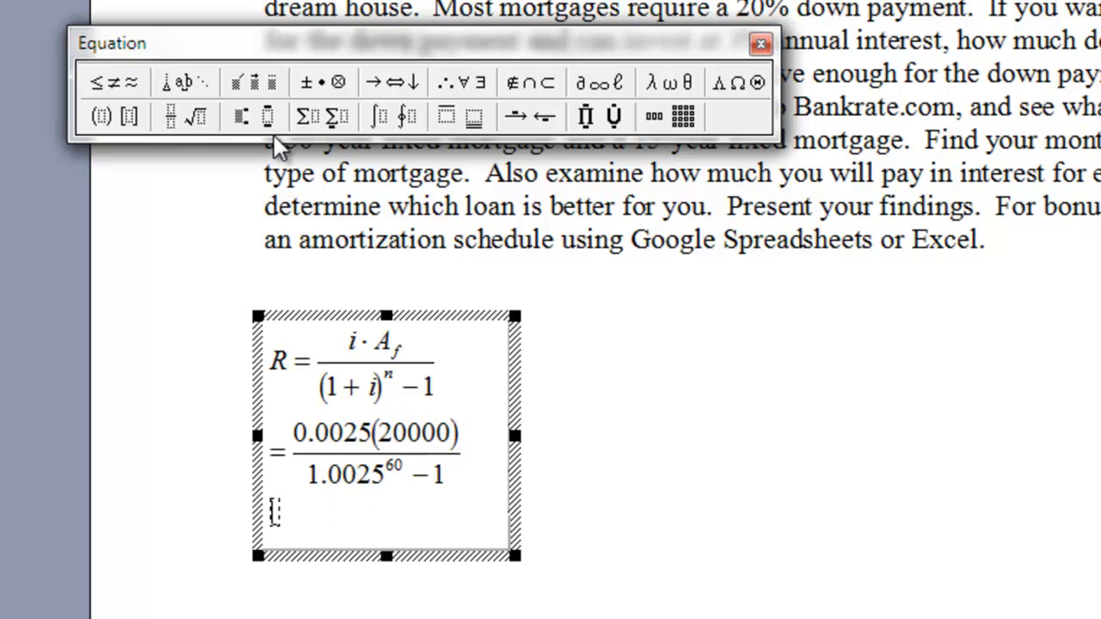
type("=")
key("ctrl+f")
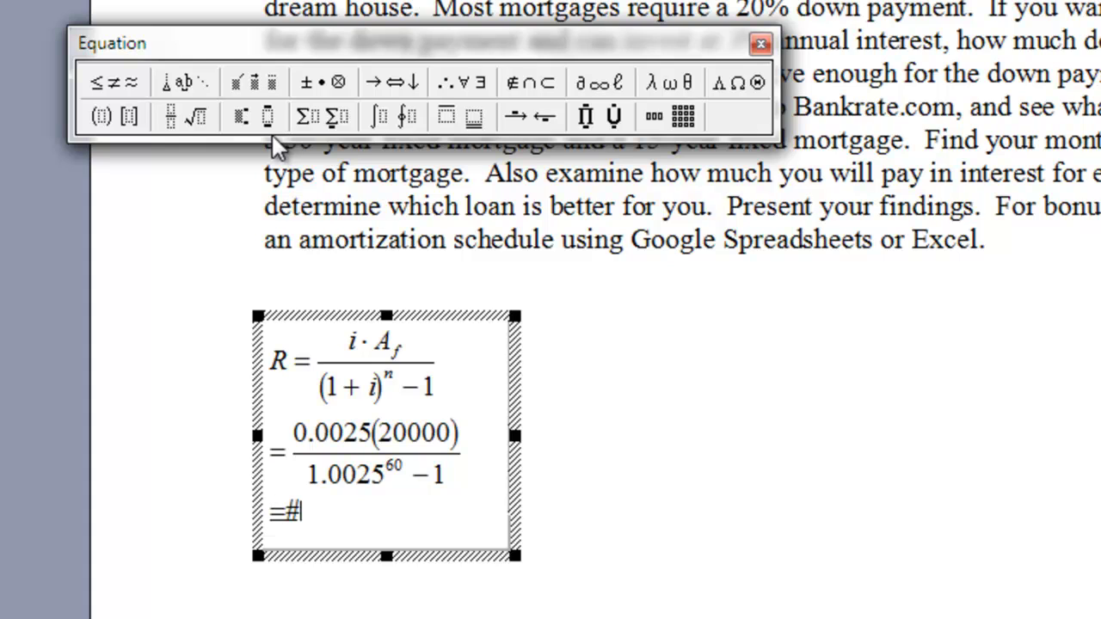
type("$3")
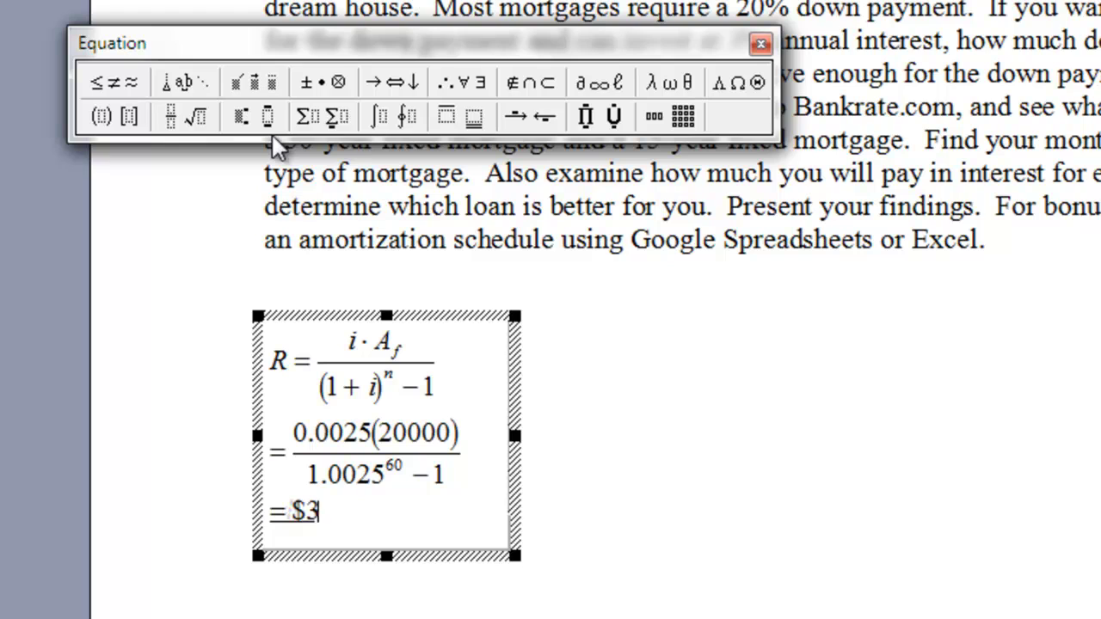
type("09.")
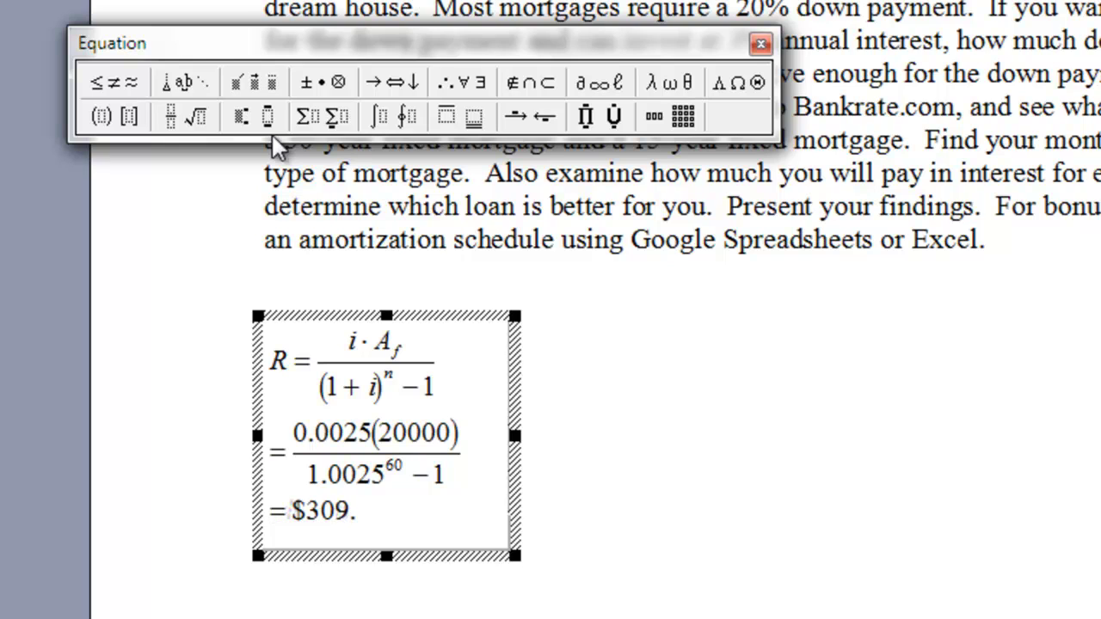
key("BackSpace")
type(".37")
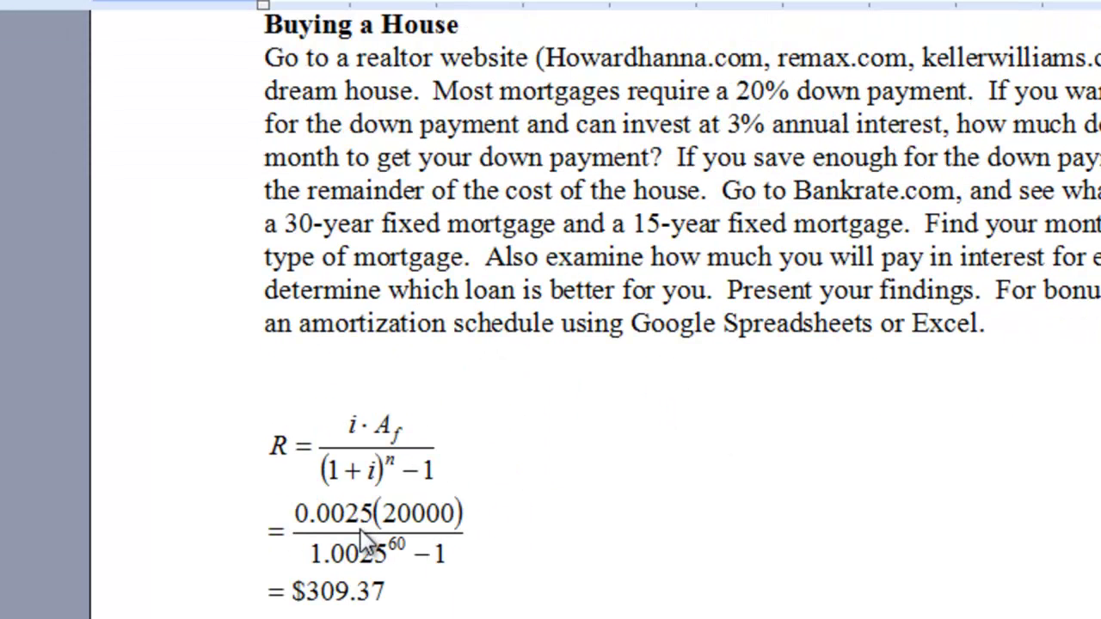
Step: Reopen the finished payment equation, then exit equation editing back to the page
double_click(343, 545)
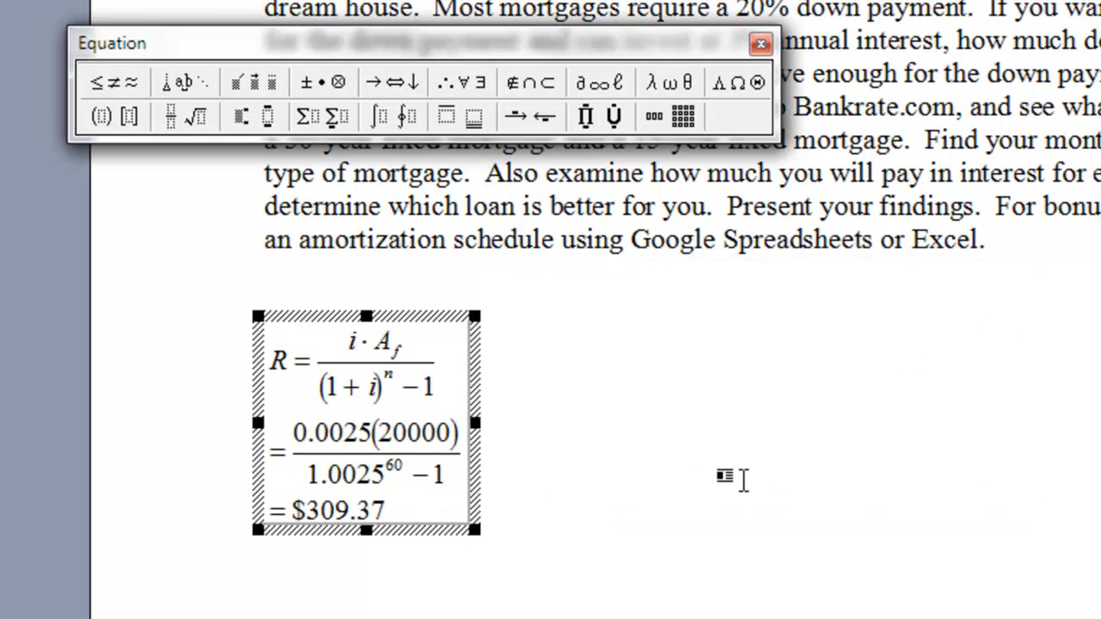
left_click(645, 503)
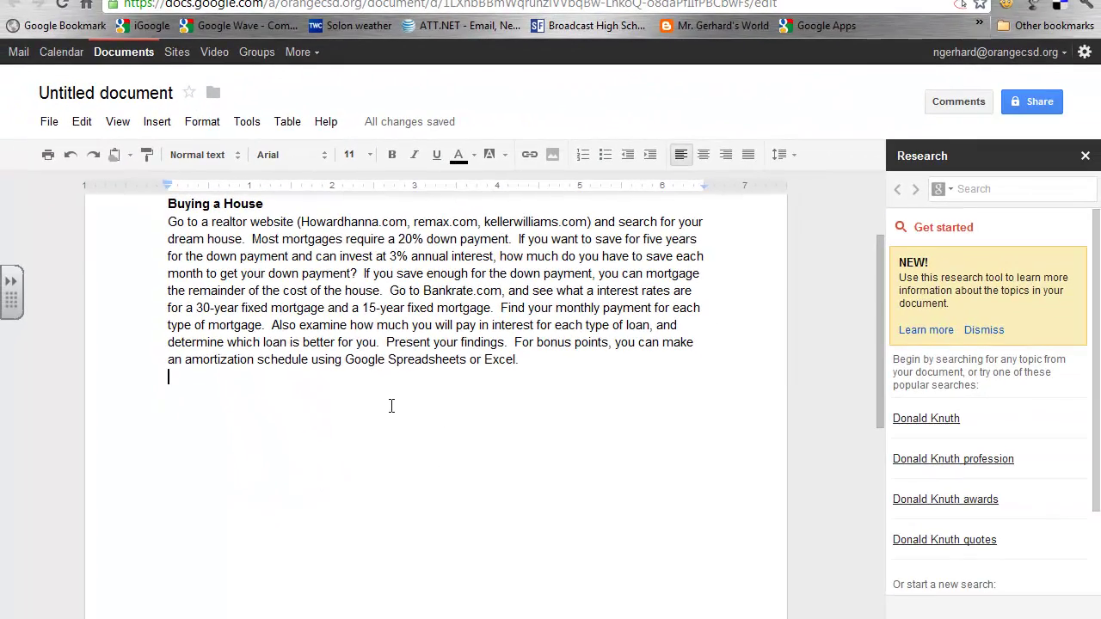
Step: Start a new line below the paragraph and insert an equation via Insert > Equation
key("Return")
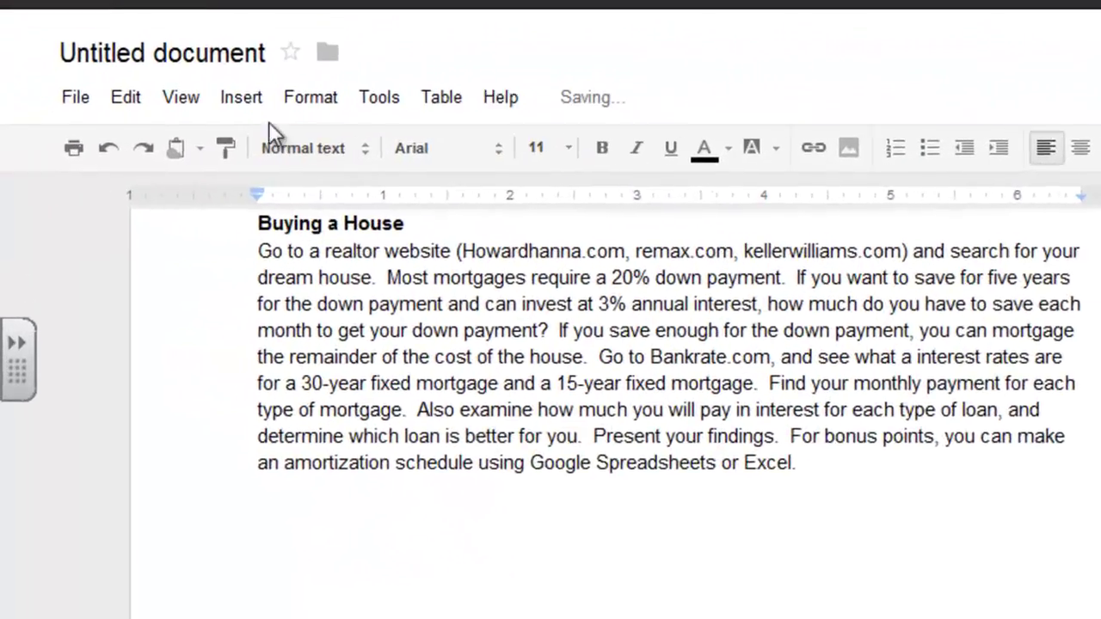
left_click(156, 121)
left_click(309, 219)
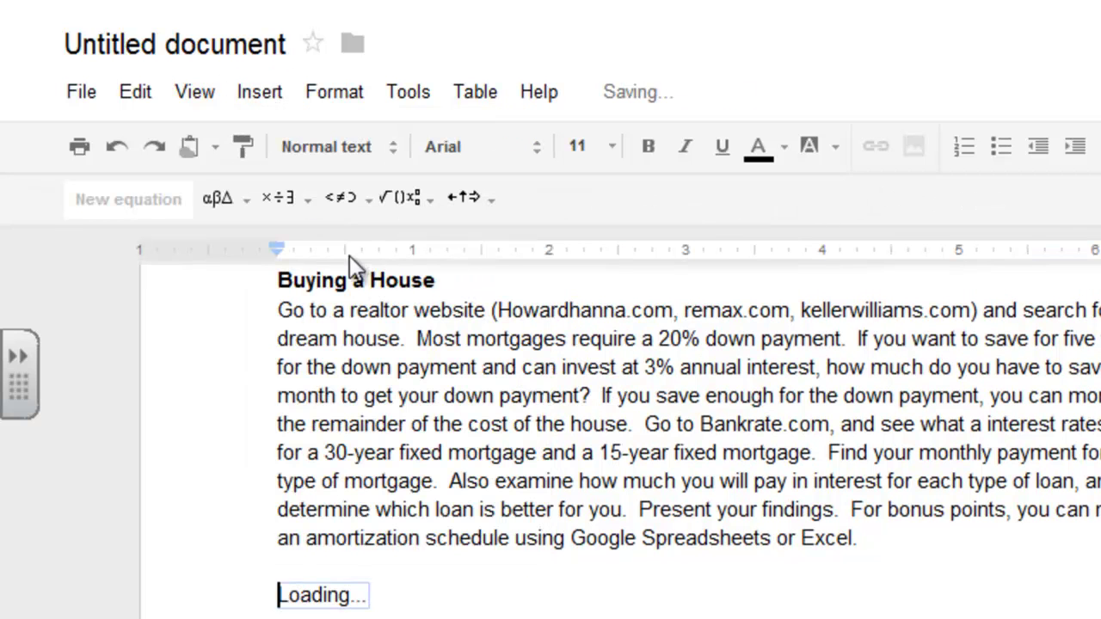
left_click(232, 202)
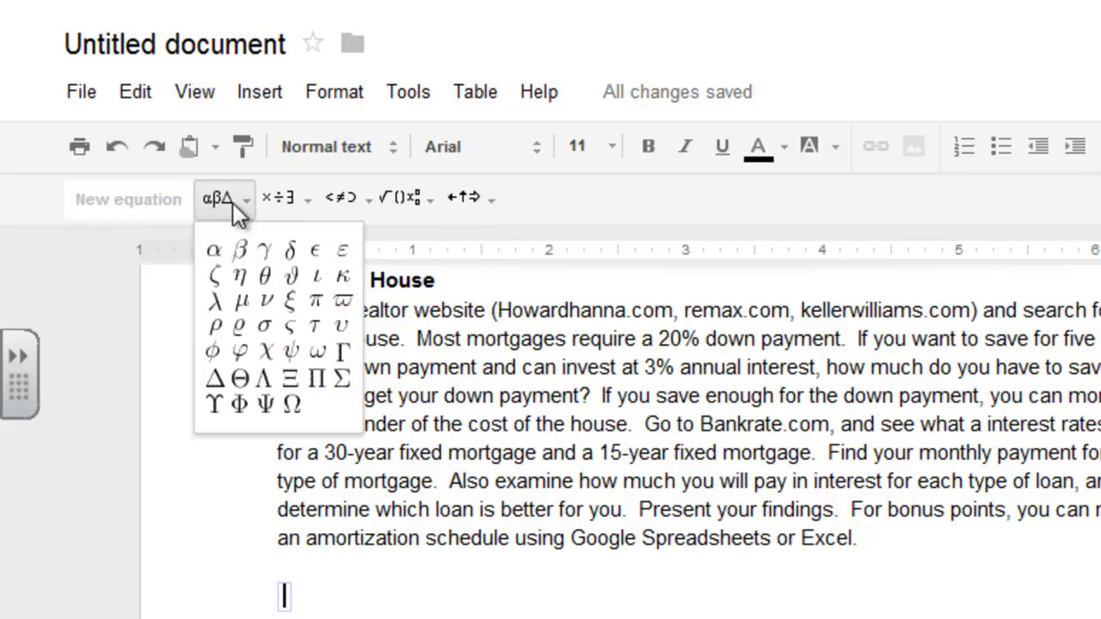
left_click(275, 199)
left_click(331, 201)
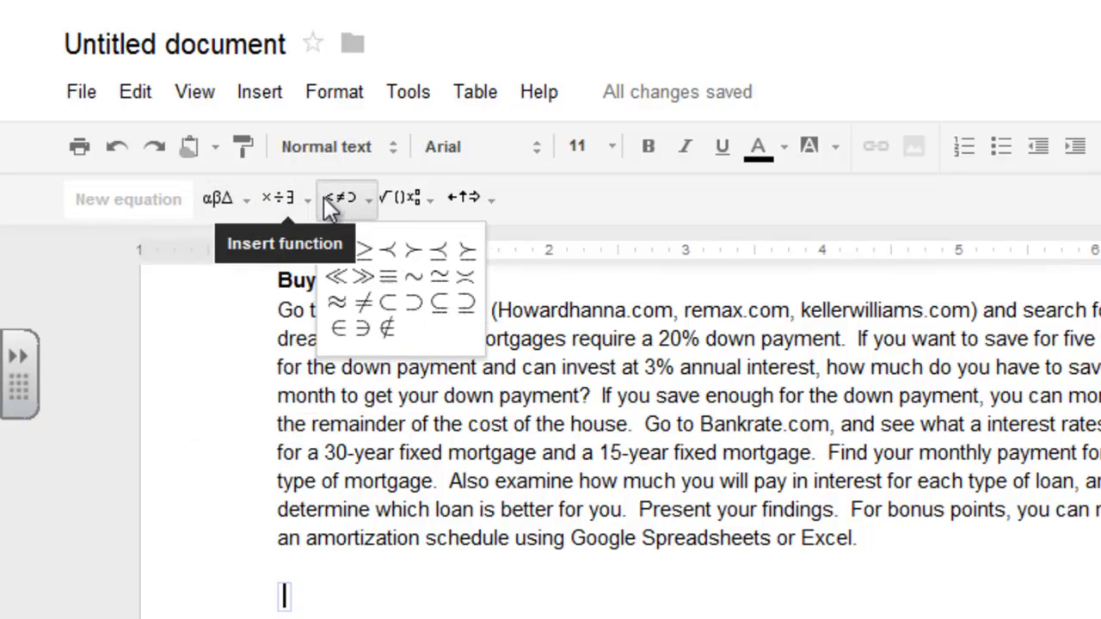
left_click(410, 210)
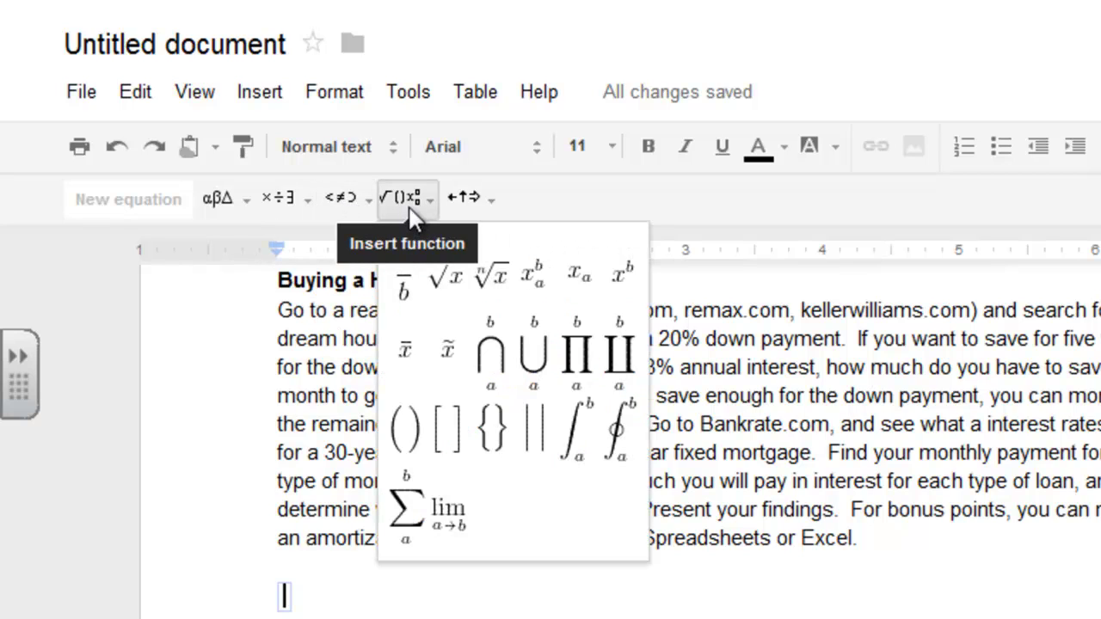
left_click(339, 200)
left_click(402, 205)
left_click(486, 202)
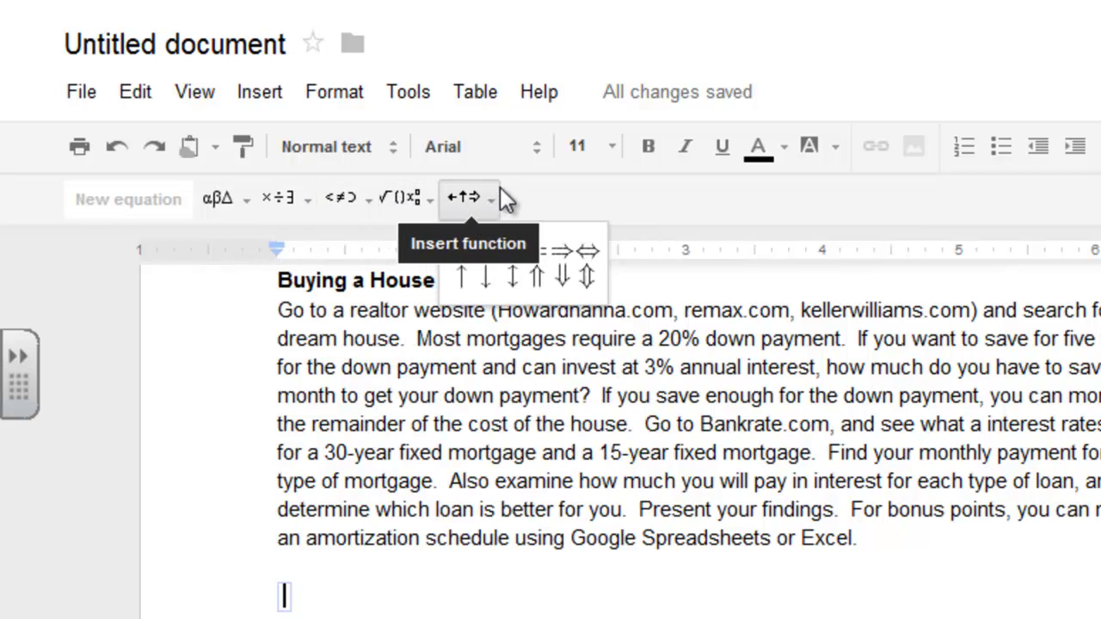
left_click(432, 205)
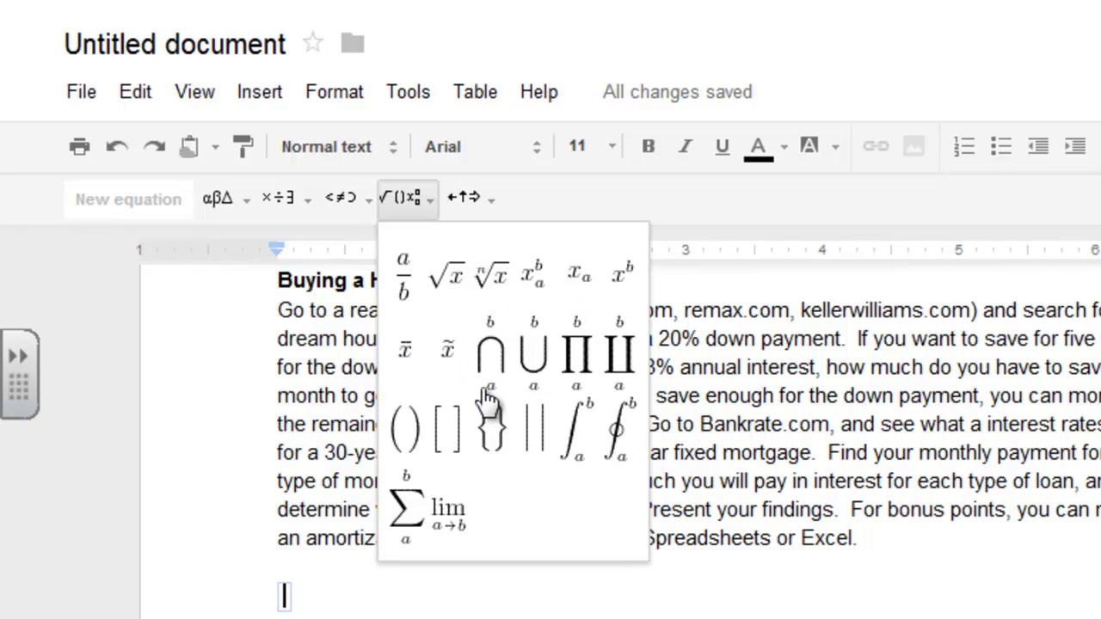
left_click(293, 593)
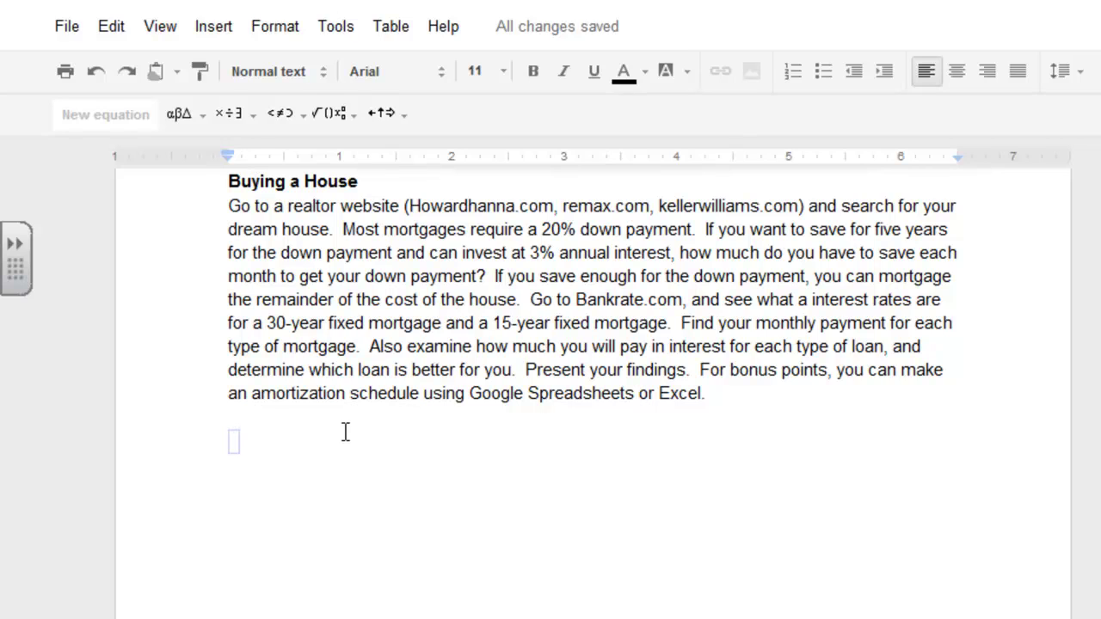
Step: Enter R = iA_f over (1+i) using the fraction and subscript structures
type("R =")
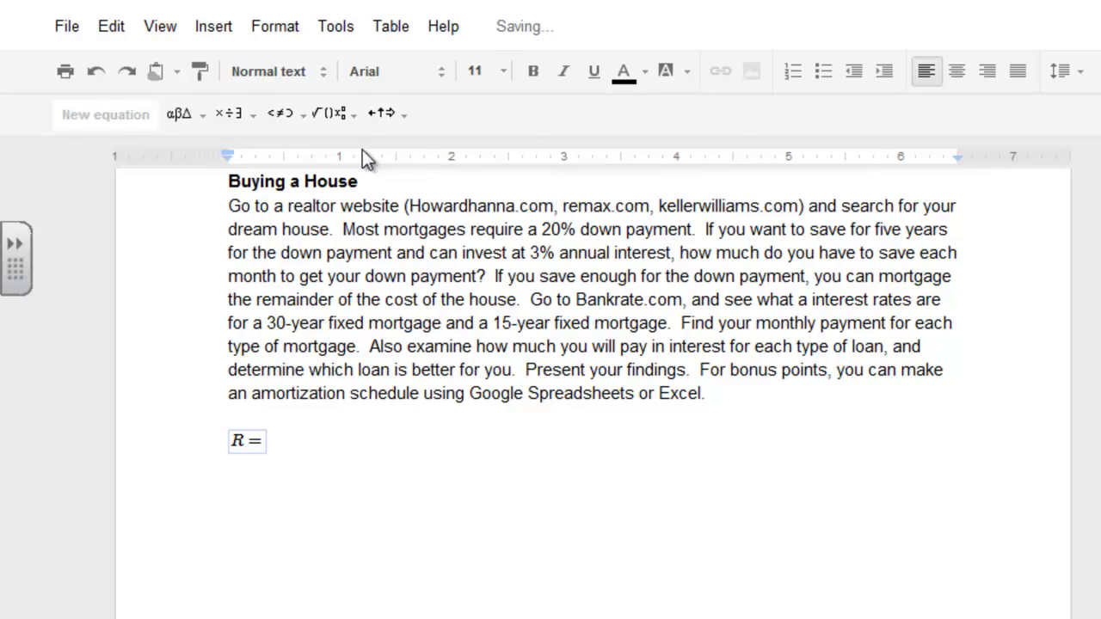
left_click(354, 116)
left_click(335, 185)
type("1")
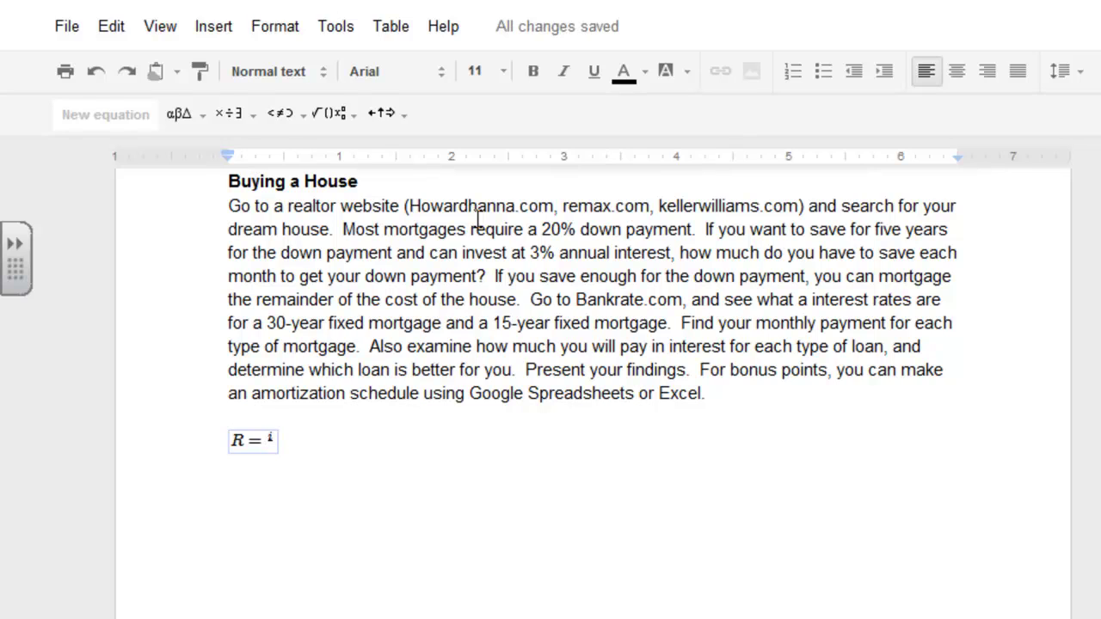
type("A")
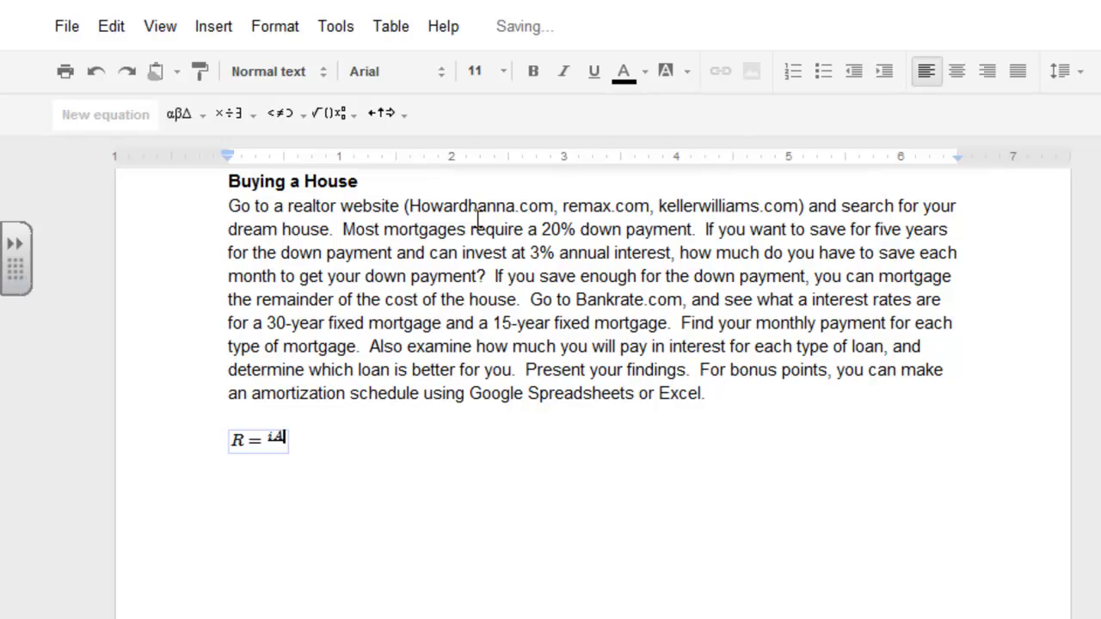
left_click(352, 114)
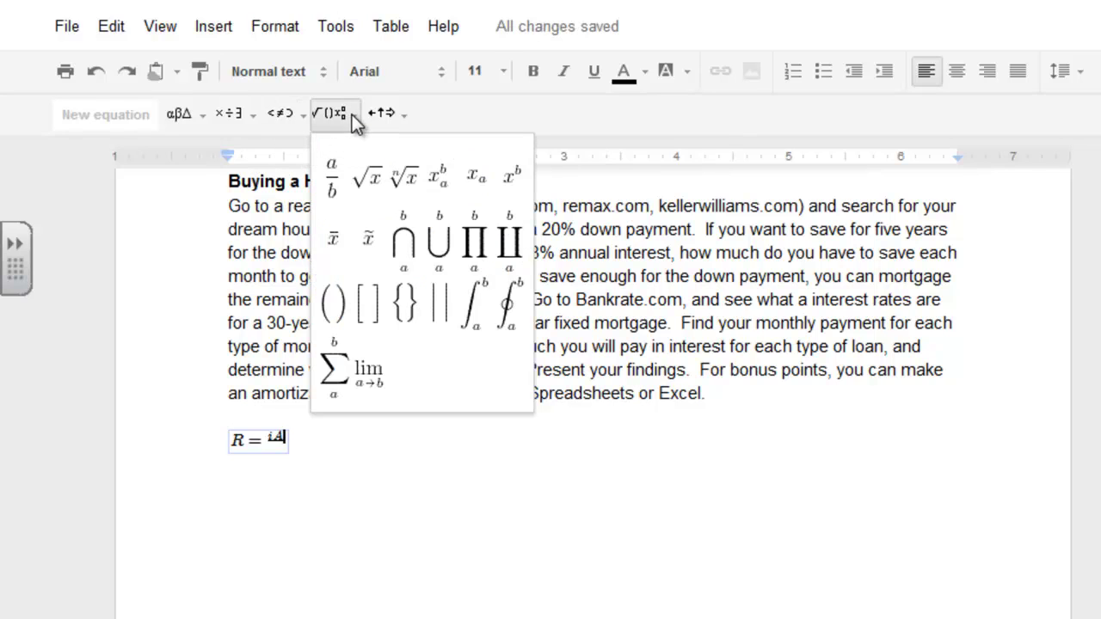
left_click(475, 184)
type("_")
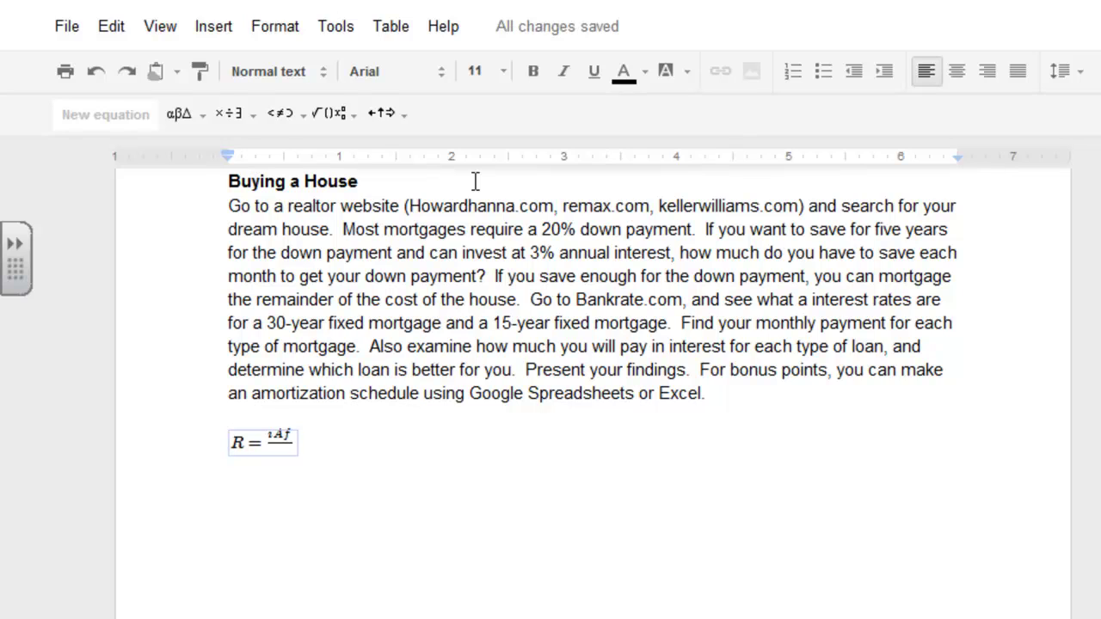
key("BackSpace")
key("BackSpace")
key("BackSpace")
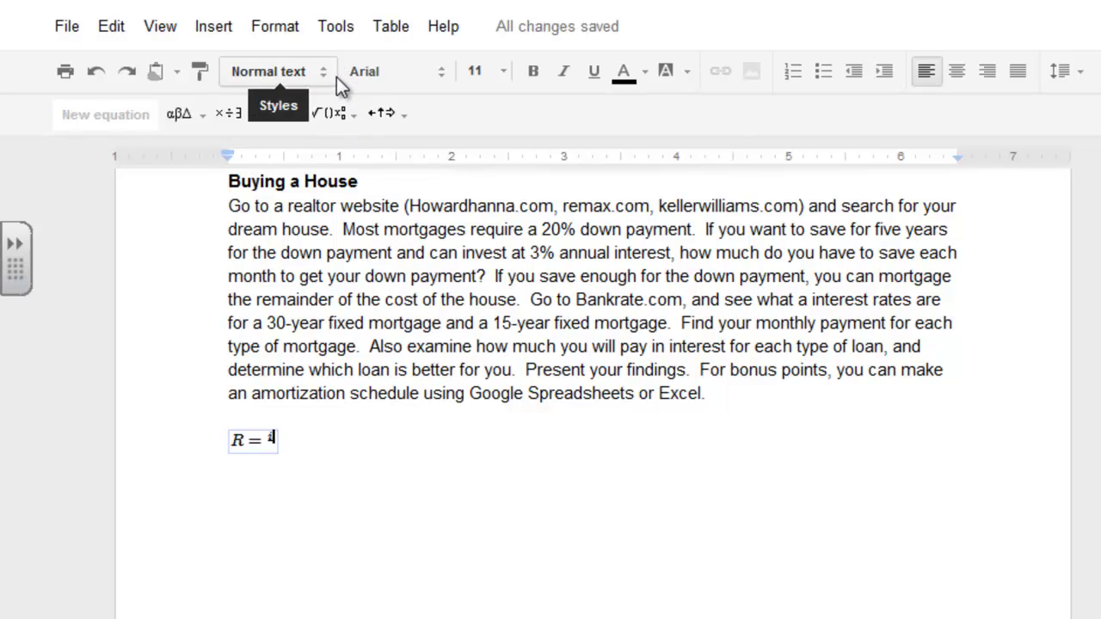
left_click(334, 115)
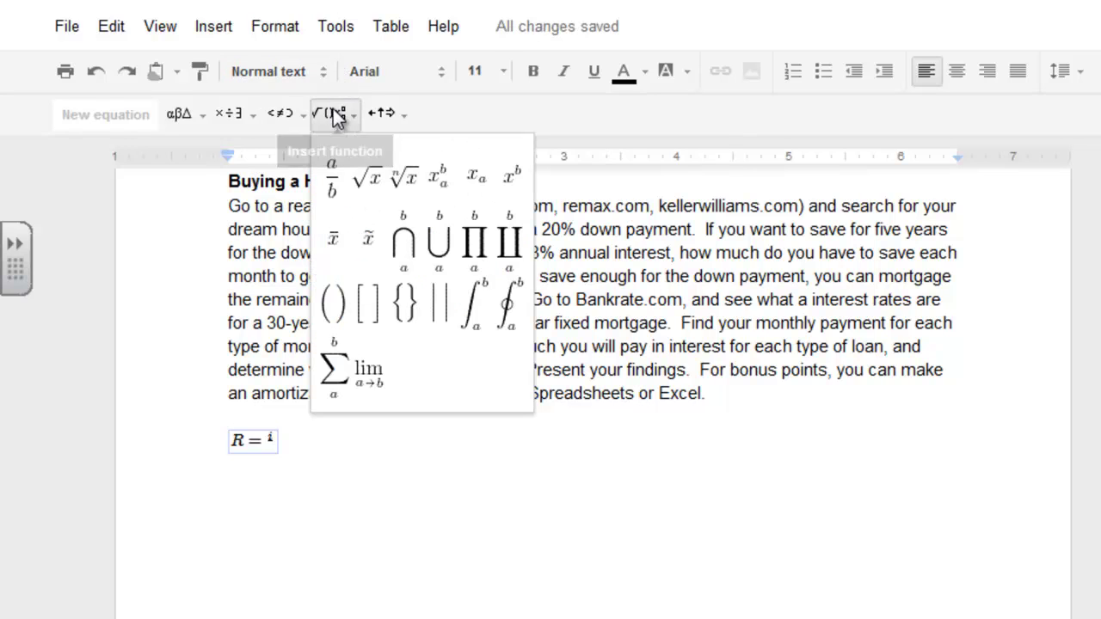
left_click(467, 178)
type("iA")
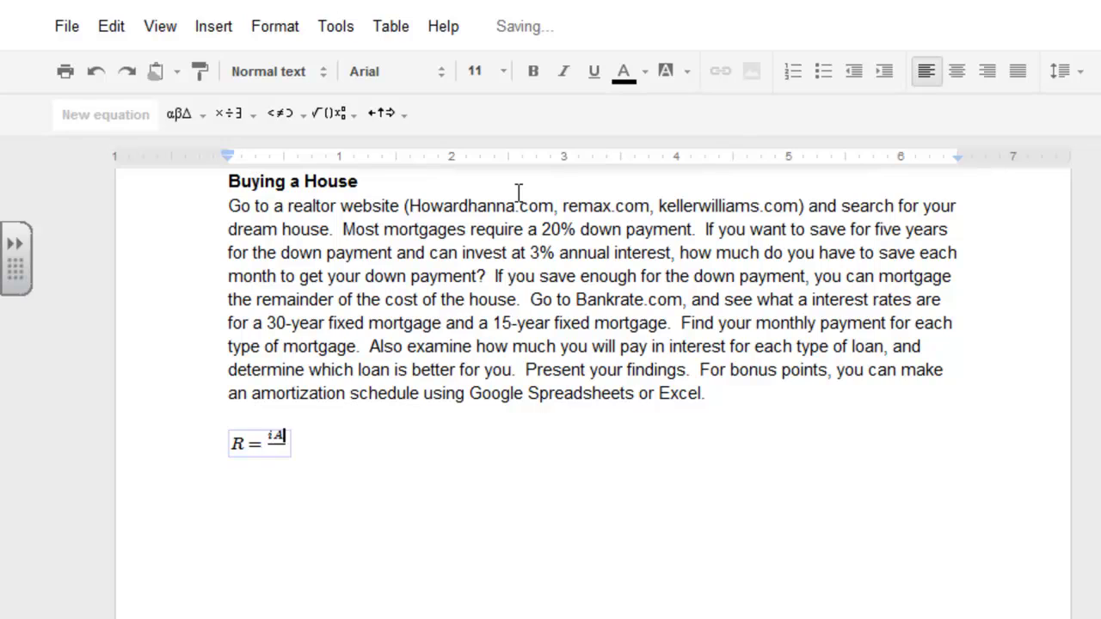
type("_f")
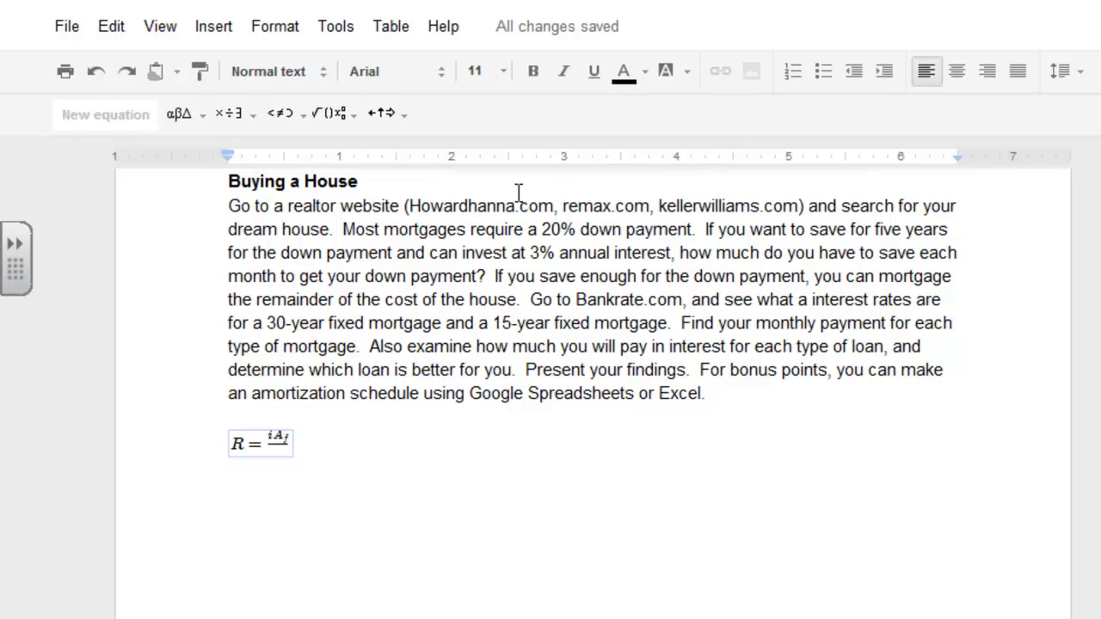
type("(1")
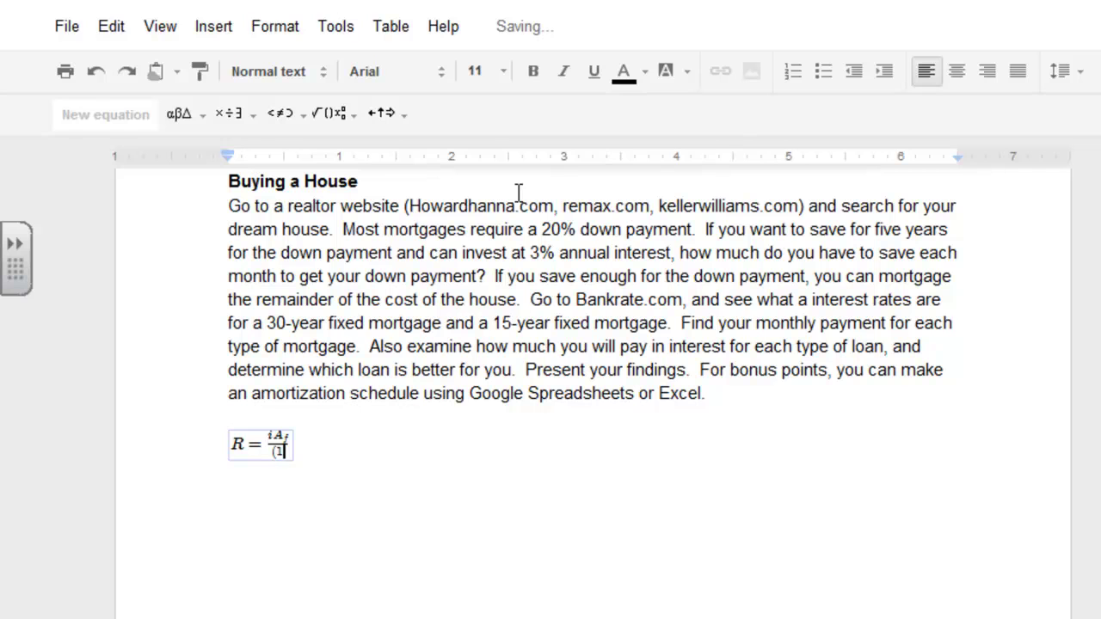
type("+i")
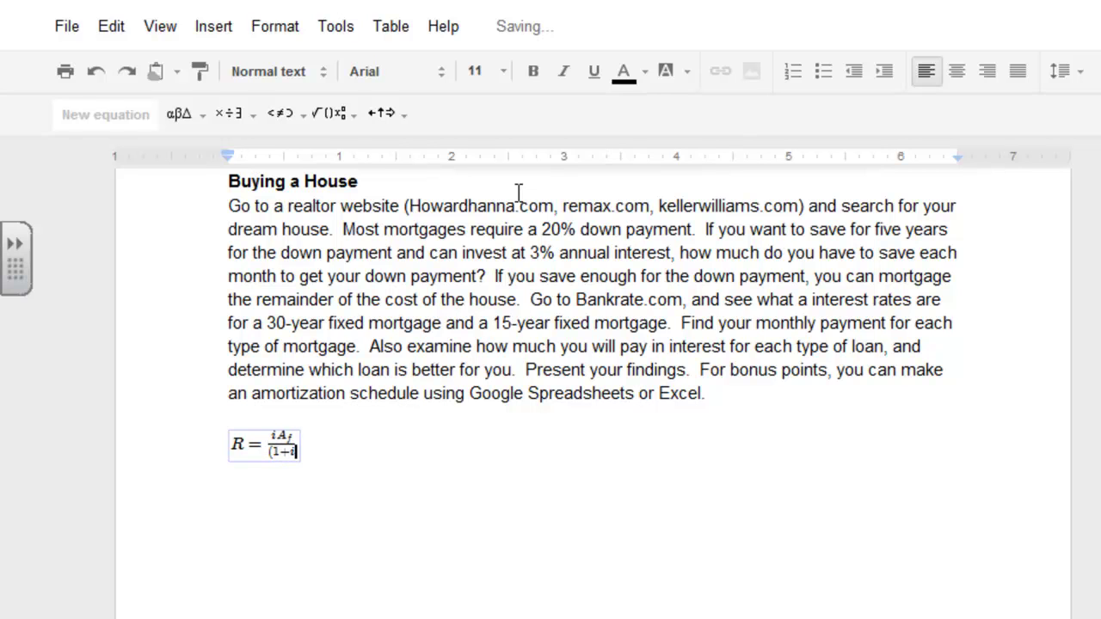
type(")")
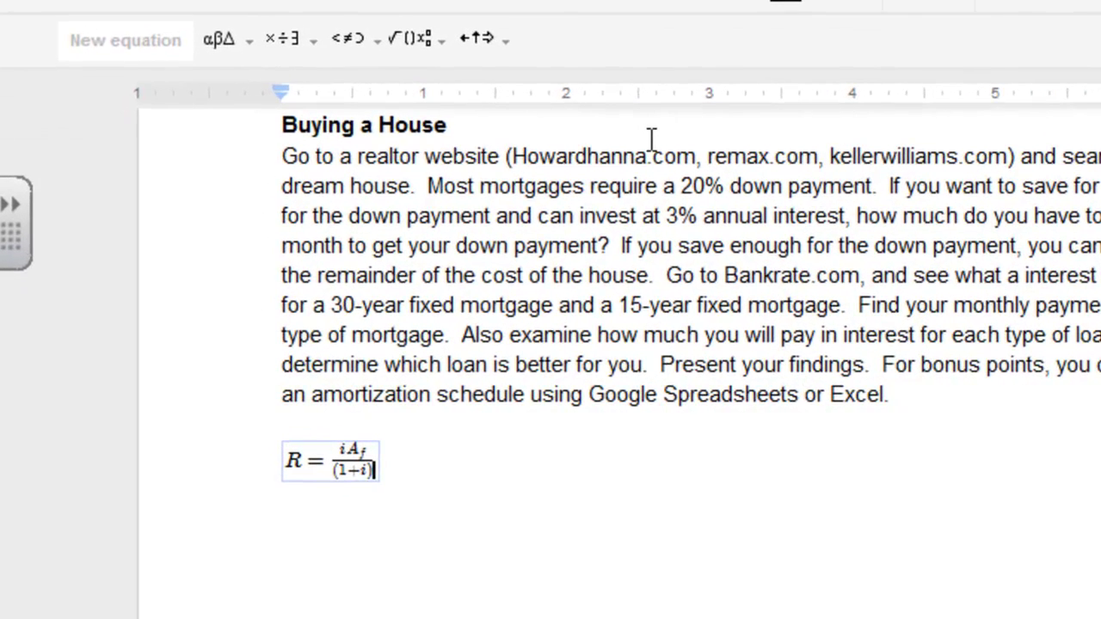
Step: Complete the denominator as (1+i)^n − 1 and add a new line below the equation
left_click(411, 34)
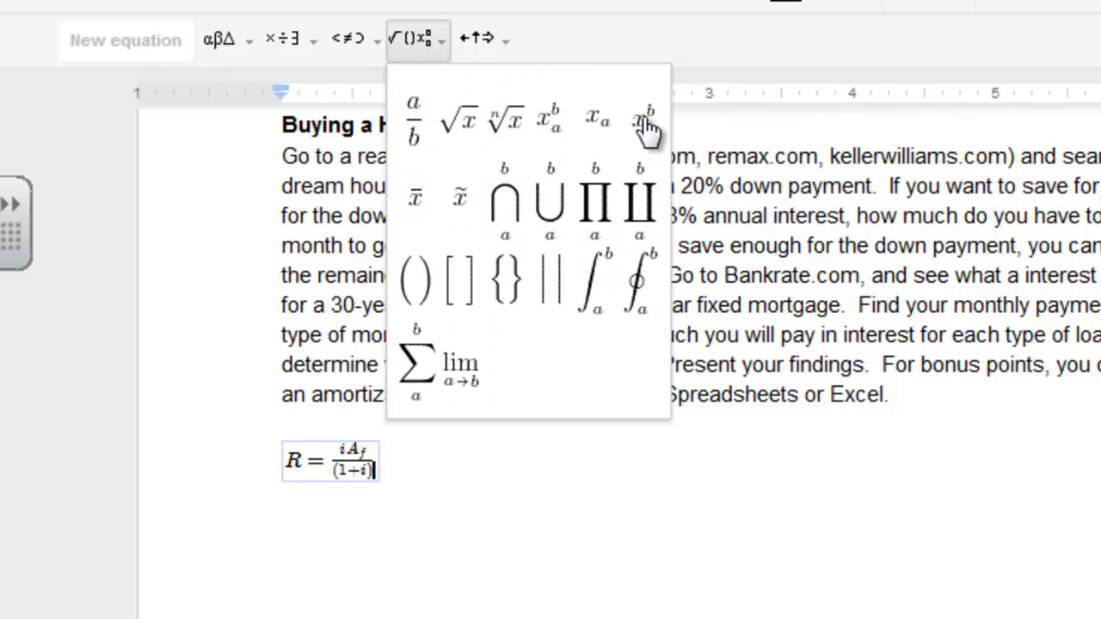
key("Escape")
key("Up")
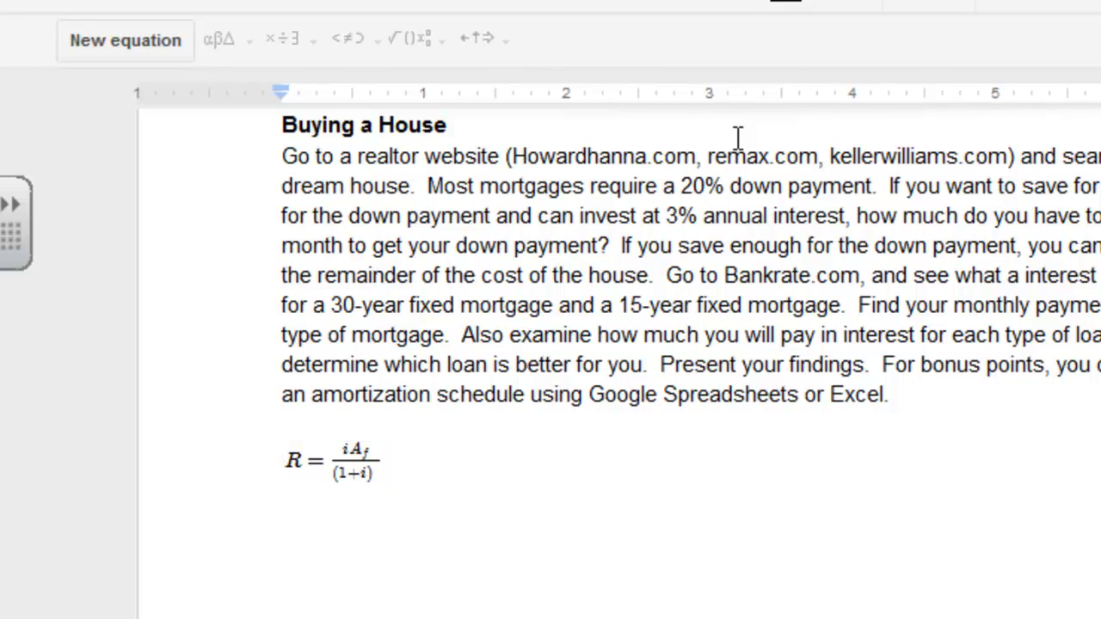
key("Down")
key("Left")
key("Left")
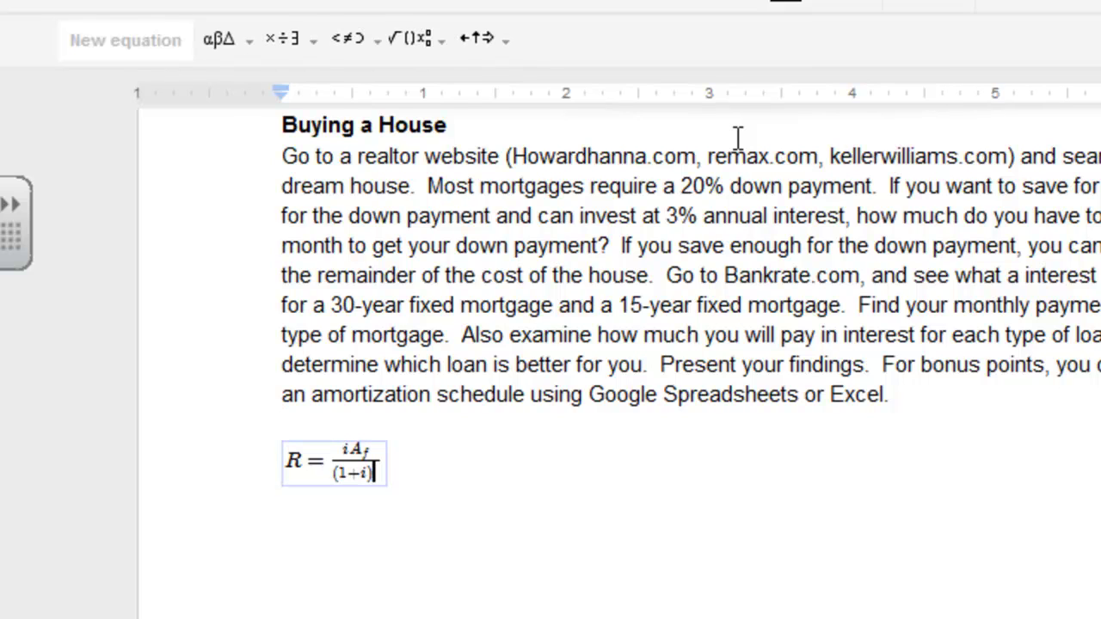
key("Up")
key("Down")
key("Right")
key("Right")
key("Right")
key("Right")
key("Right")
key("Right")
key("Right")
key("Right")
key("Right")
key("Right")
key("Right")
key("Right")
key("Right")
type("^")
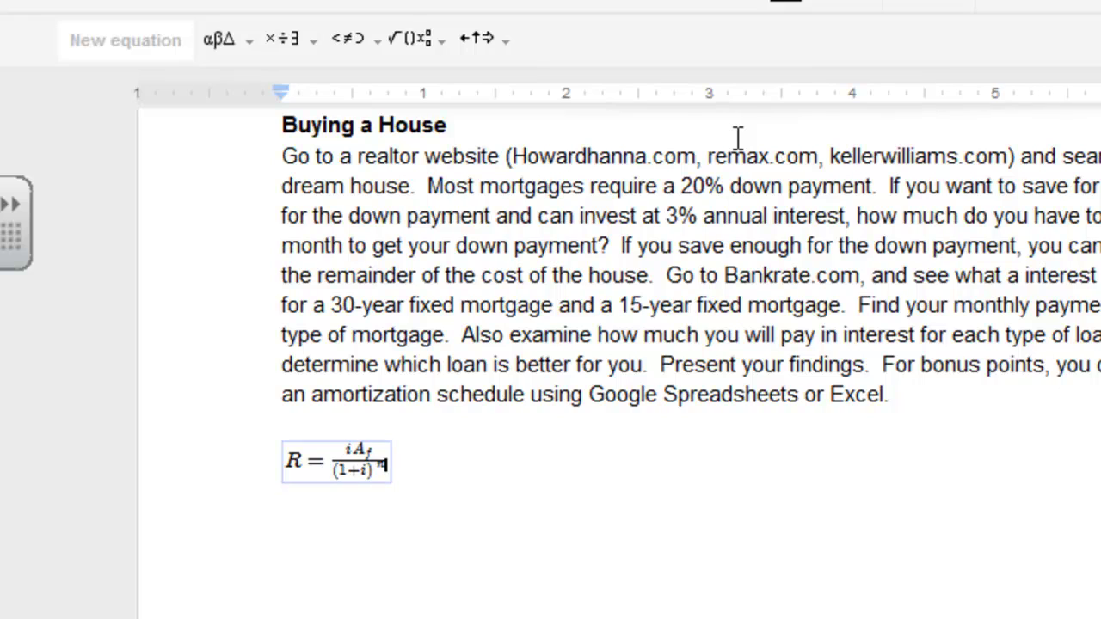
type("n-1")
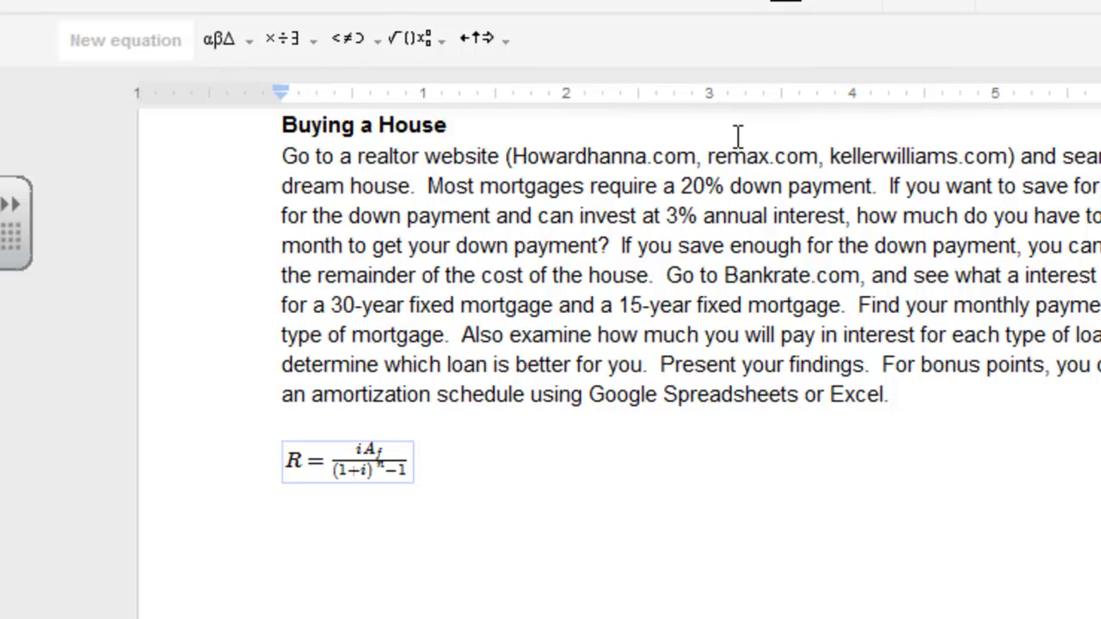
key("Right")
key("Return")
key("Return")
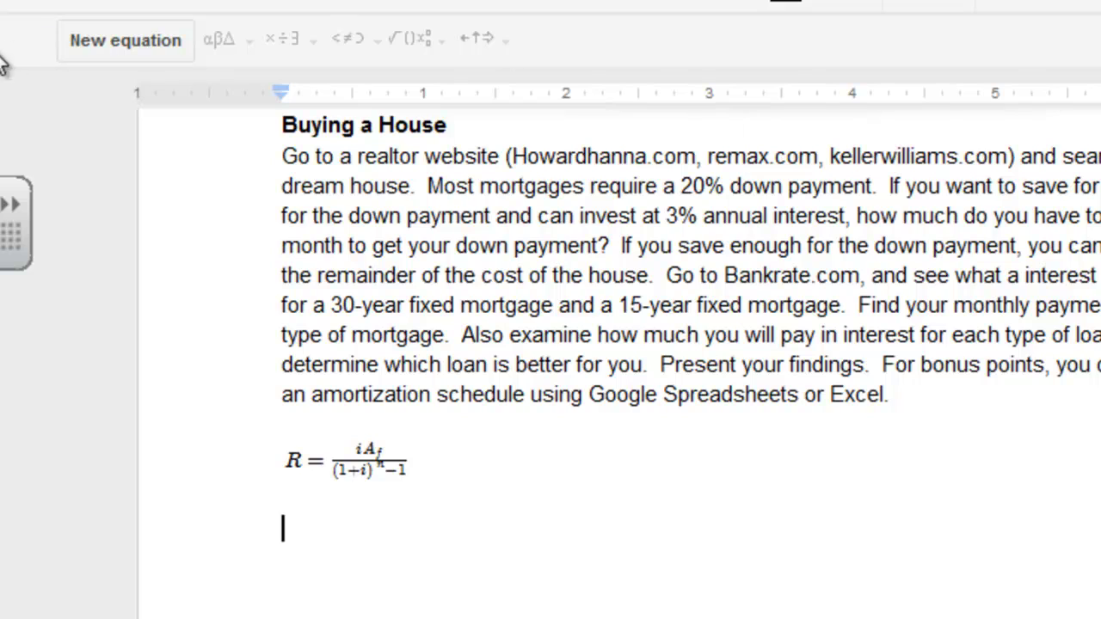
Step: Insert a new equation reading R = 0.0025(20000) over a still-empty denominator
left_click(138, 40)
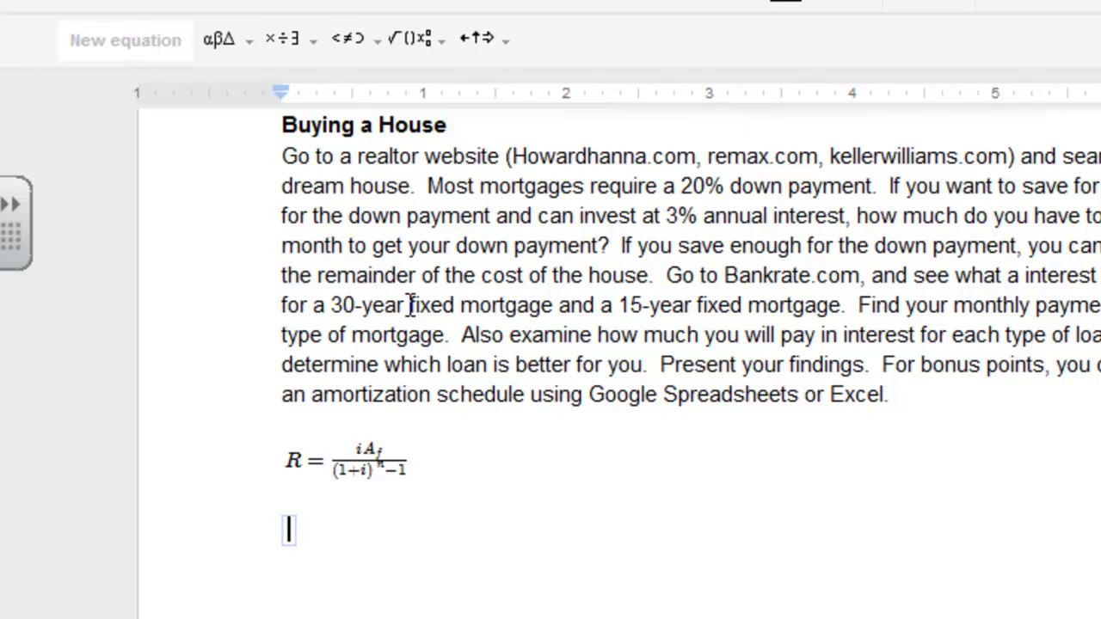
type("R=")
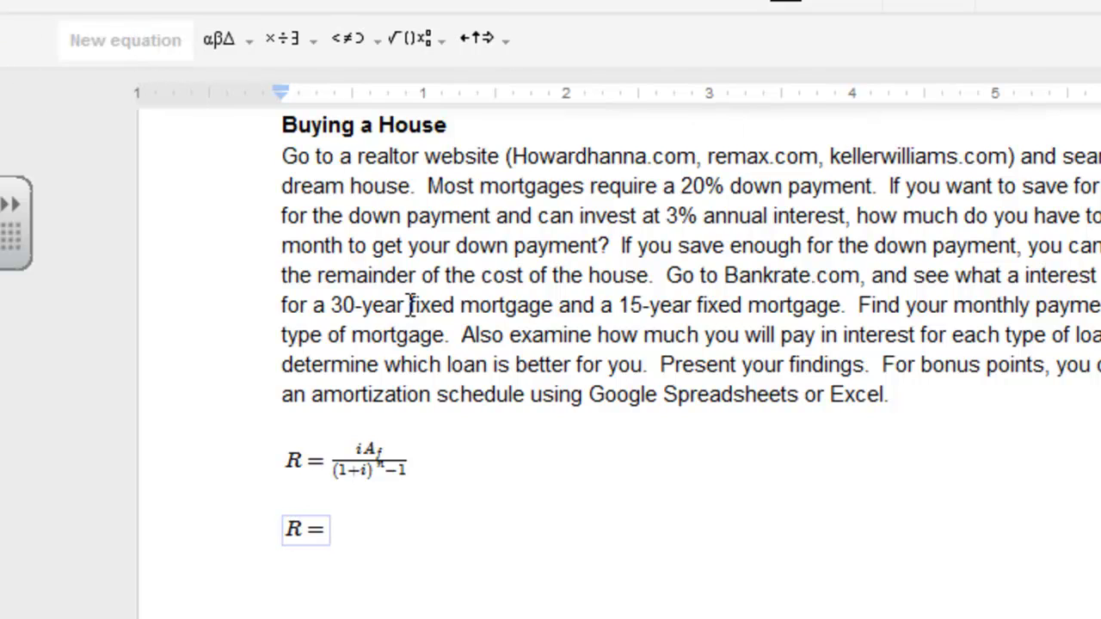
left_click(415, 45)
left_click(421, 124)
type("i")
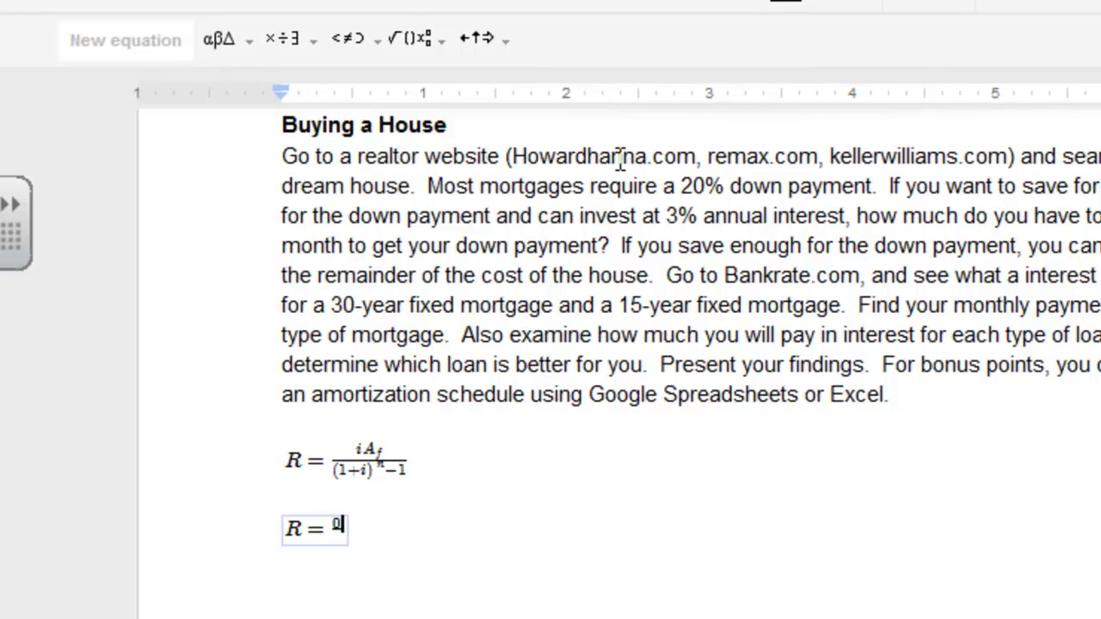
type(".0025")
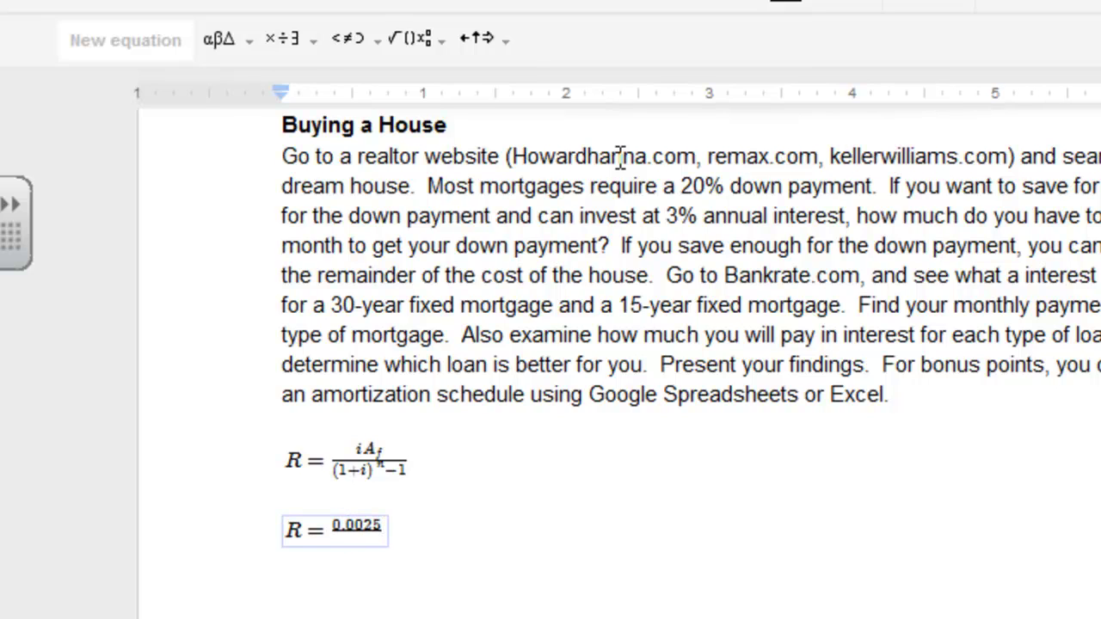
left_click(410, 47)
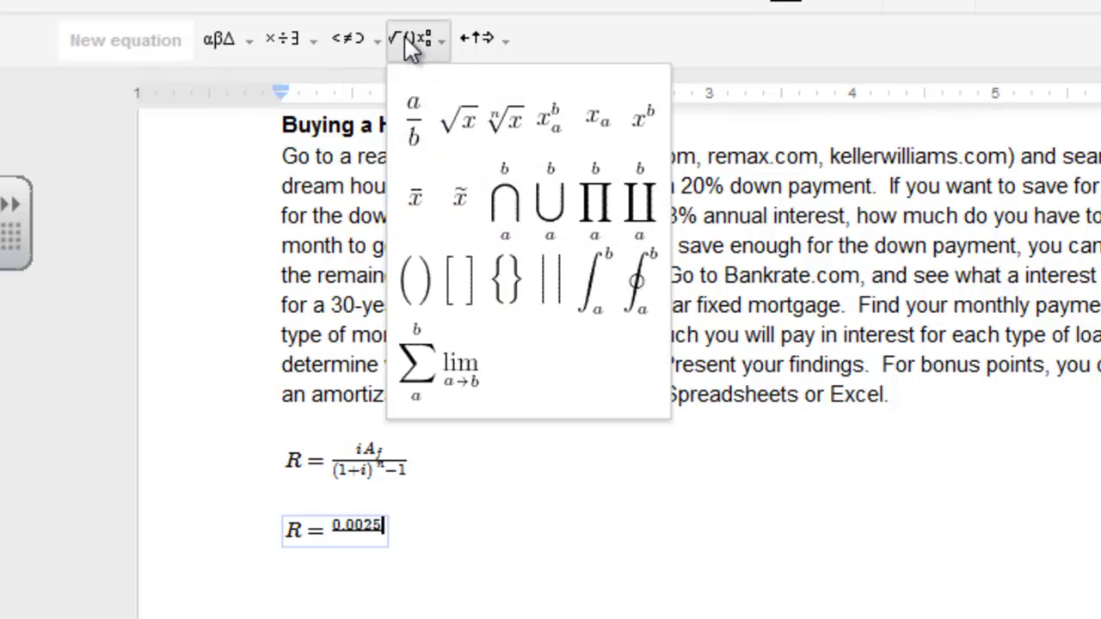
left_click(421, 280)
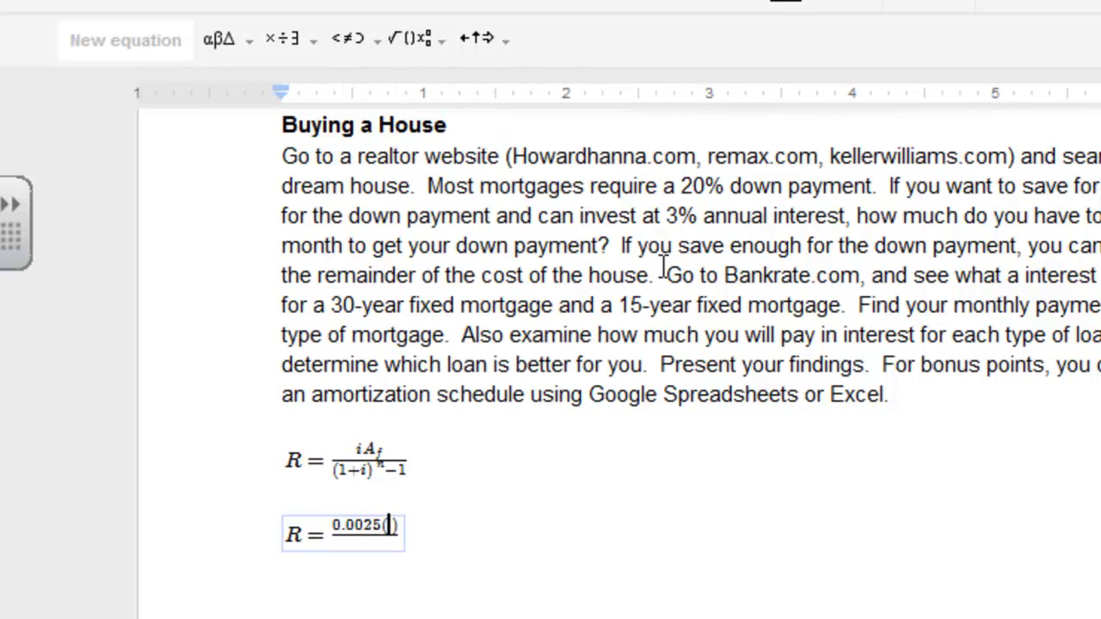
type("200")
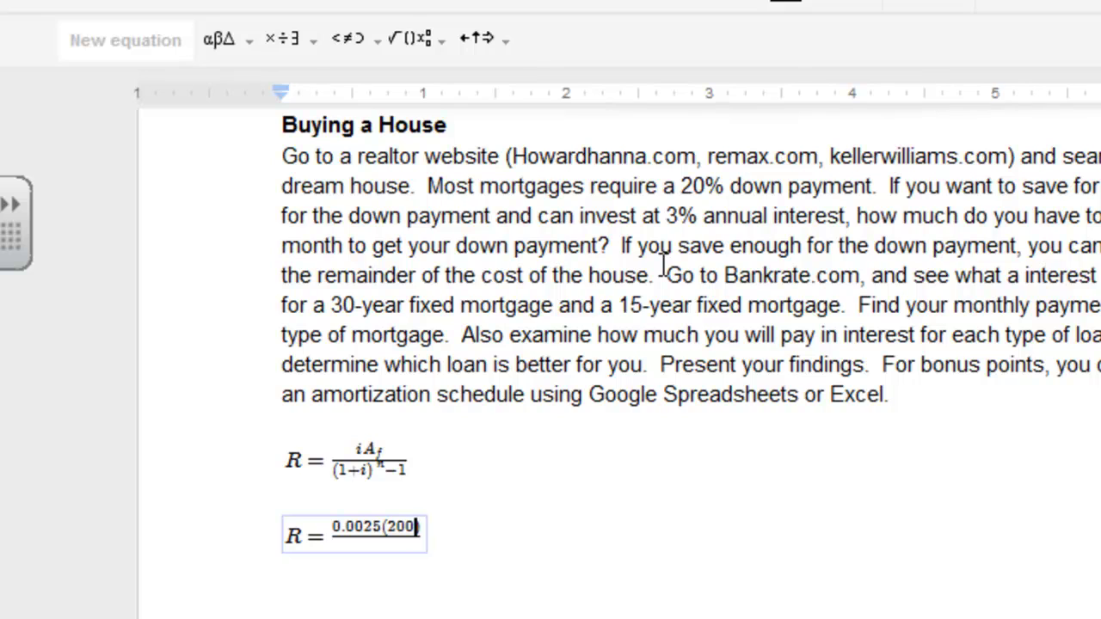
type("00")
key("Right")
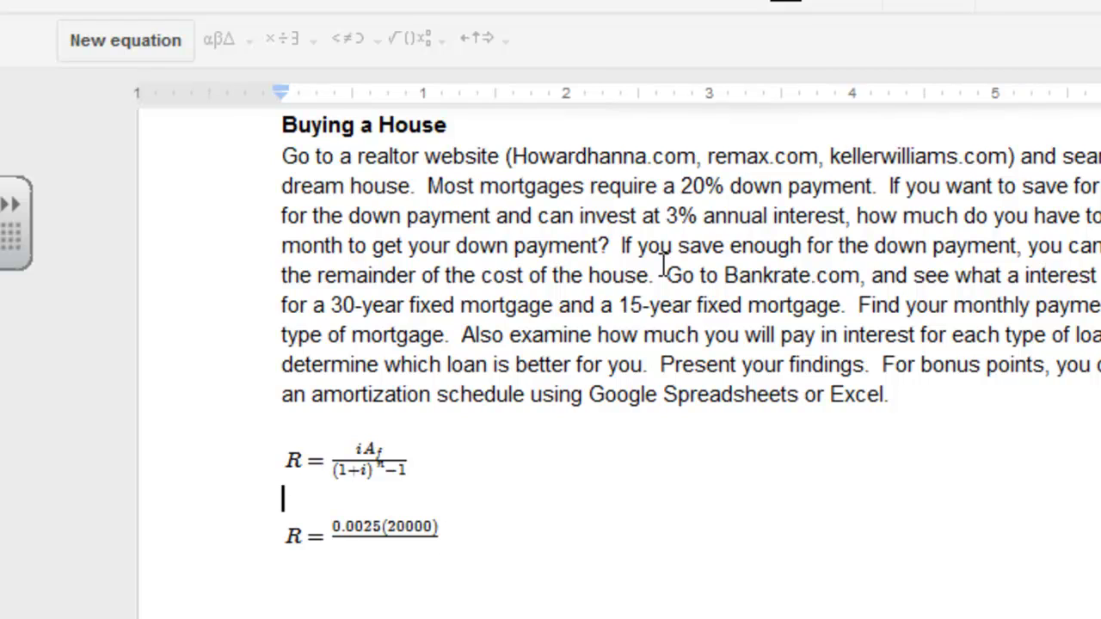
Step: Type 1.0025^60-1 into the second equation's empty denominator, then exit onto a new line
left_click(404, 534)
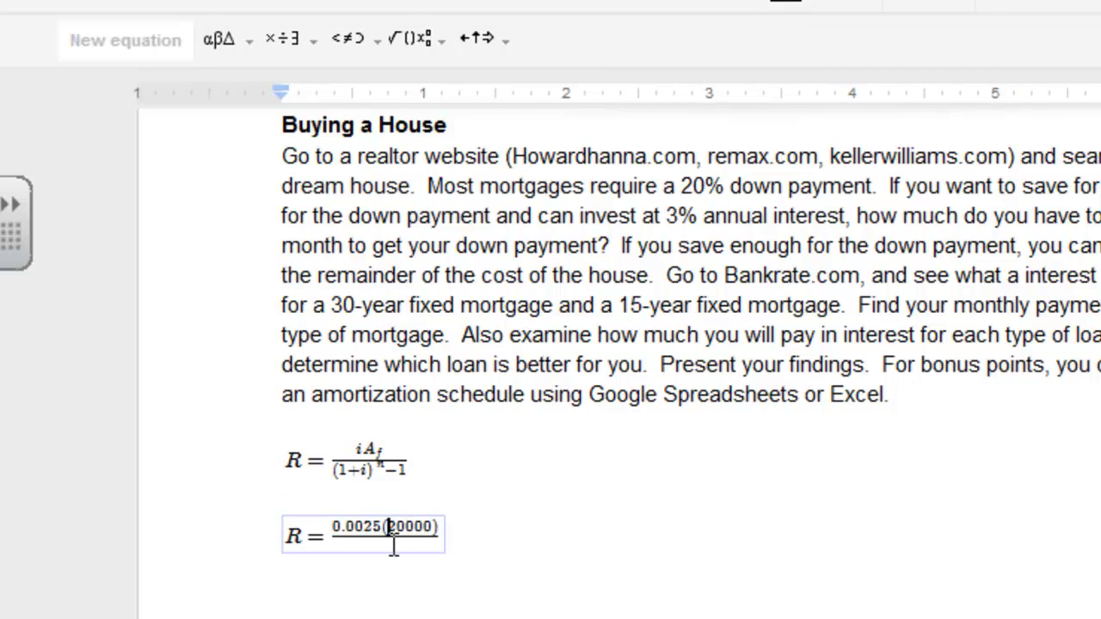
left_click(448, 530)
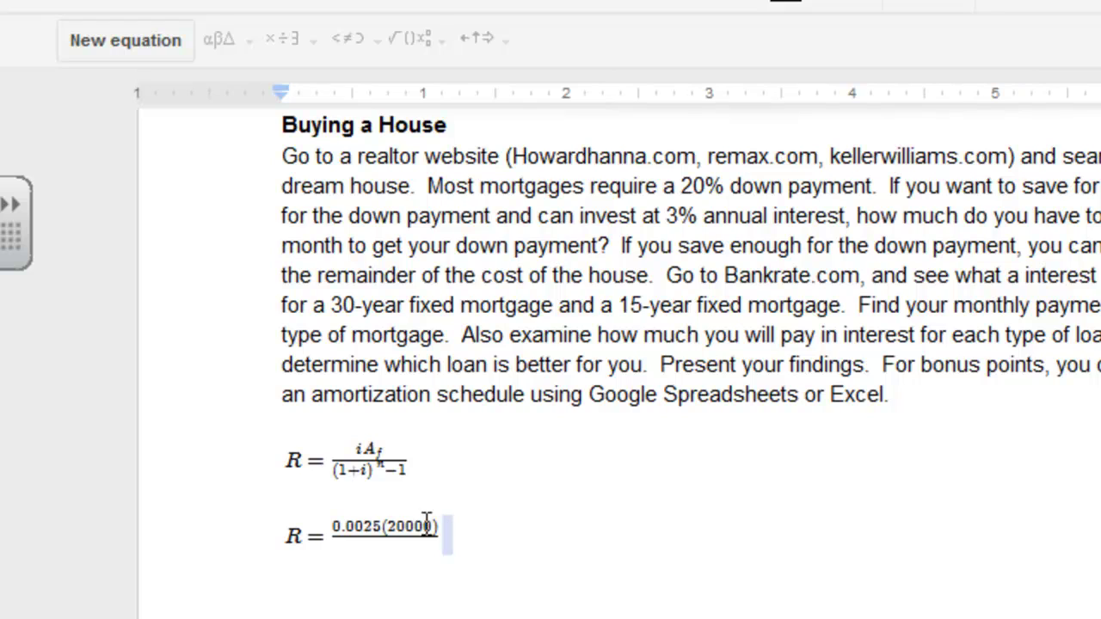
left_click(414, 526)
key("Right")
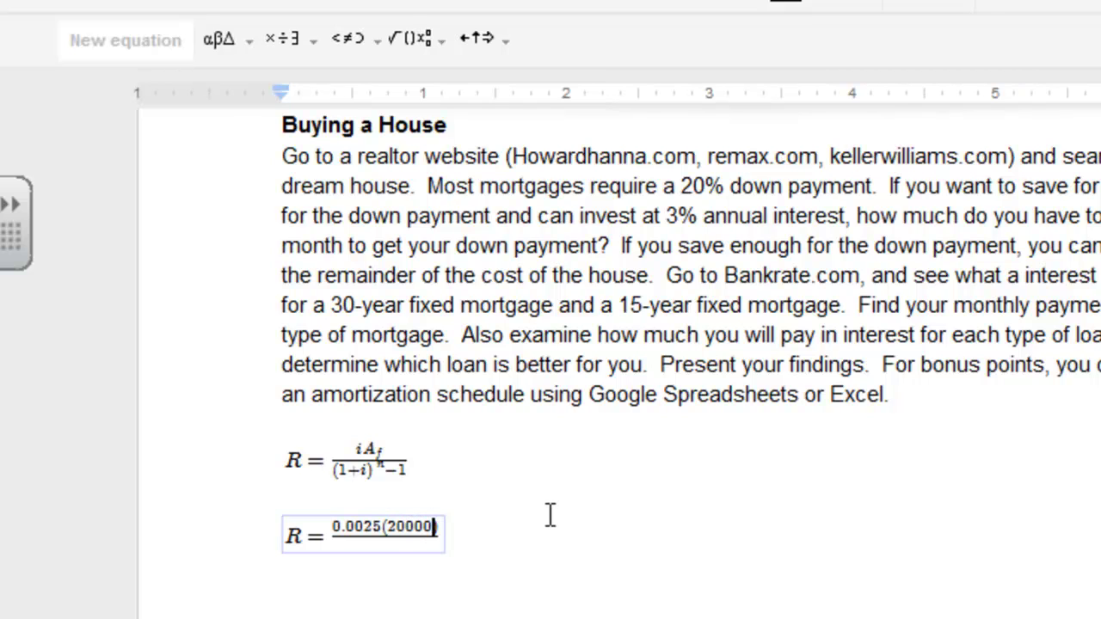
key("Right")
key("Right")
key("Left")
left_click(434, 36)
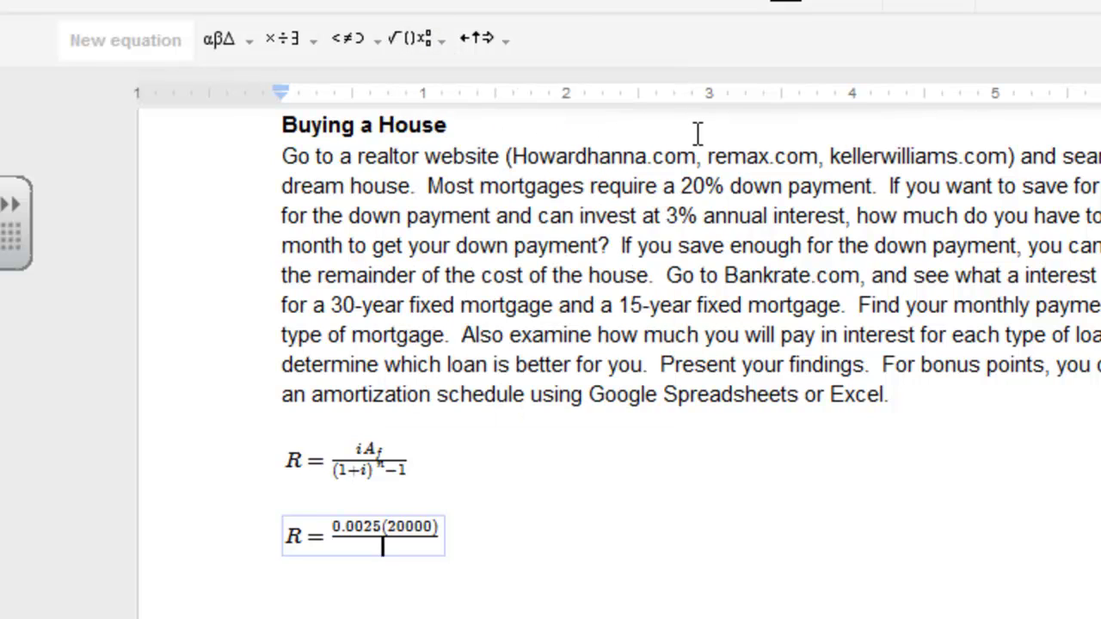
type("1.0025")
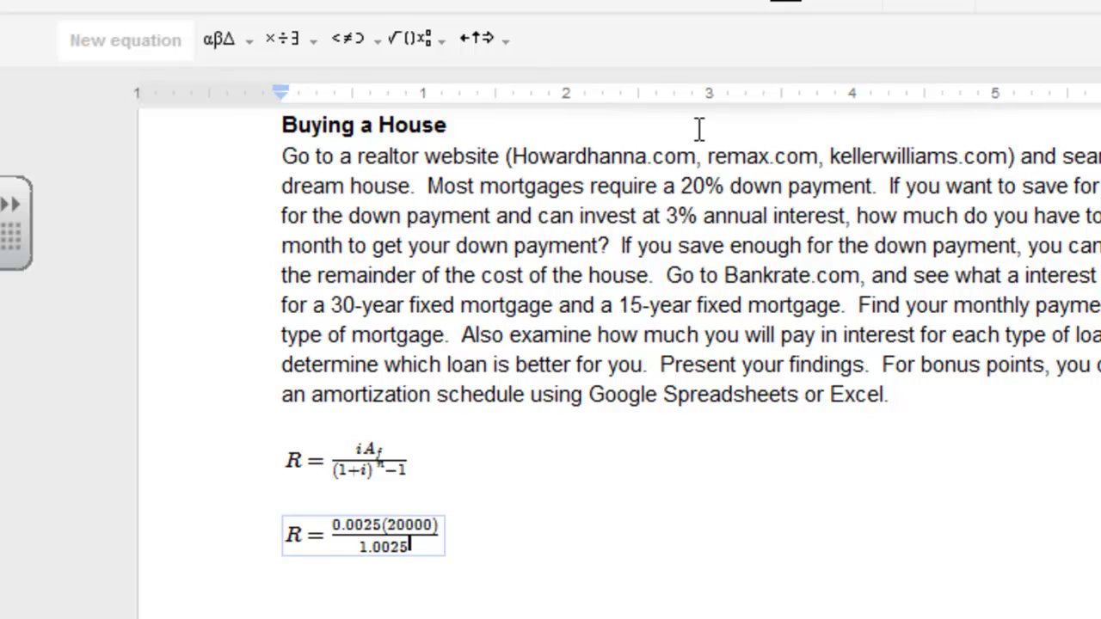
type("^60")
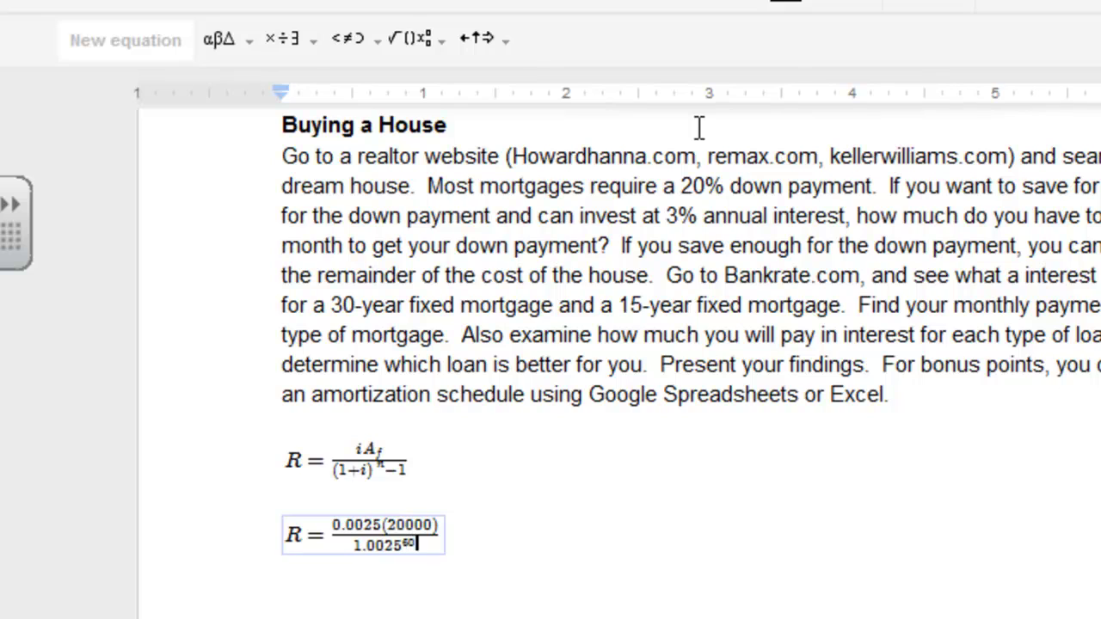
type("-1")
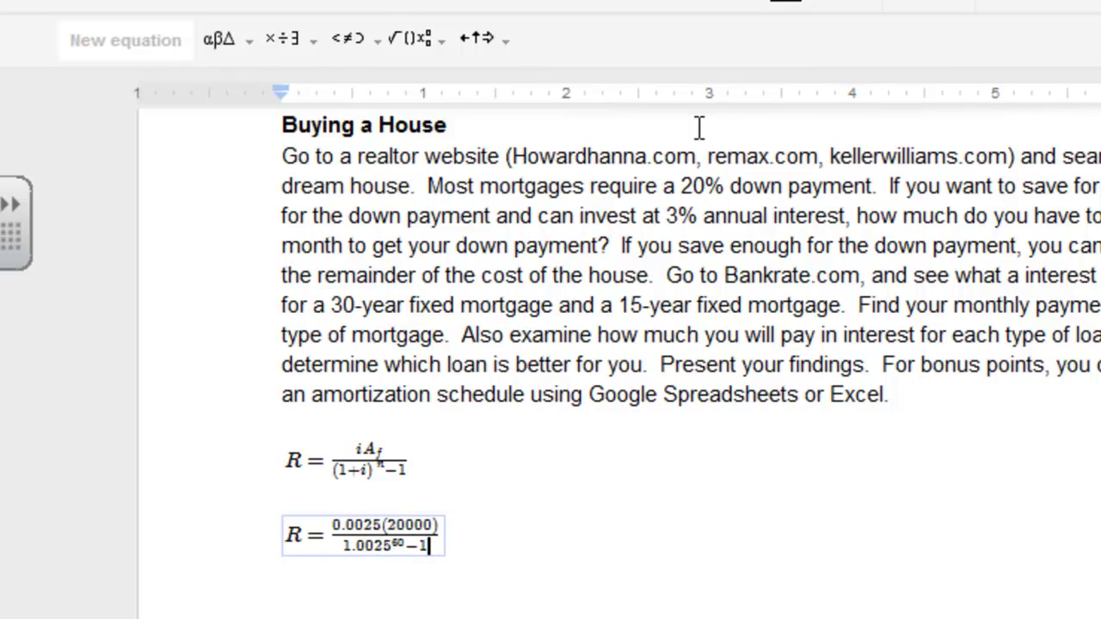
key("Right")
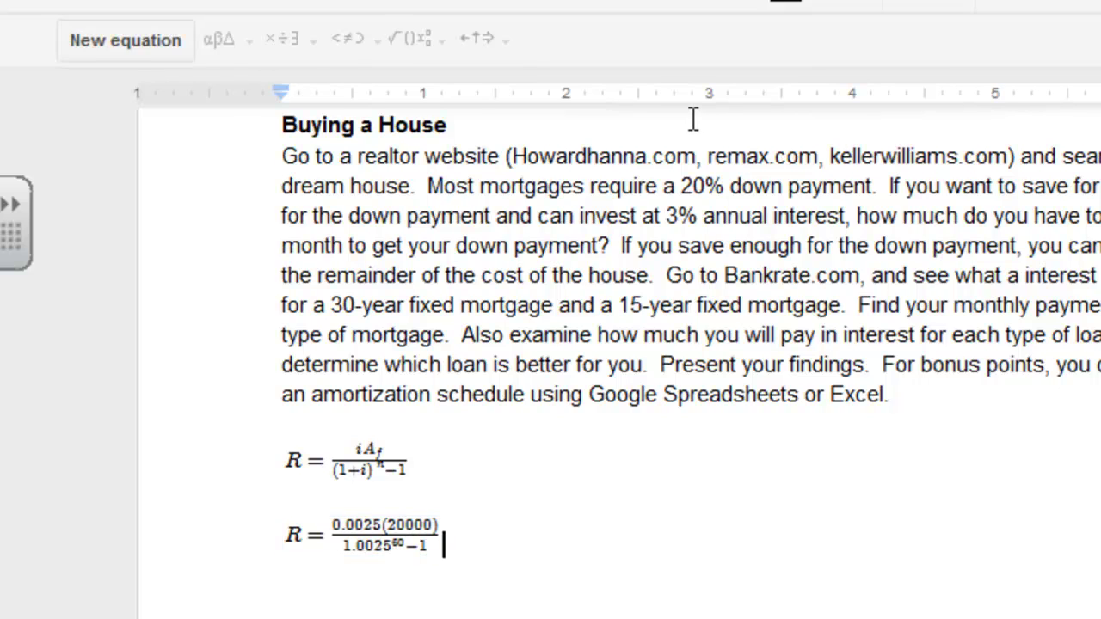
key("Return")
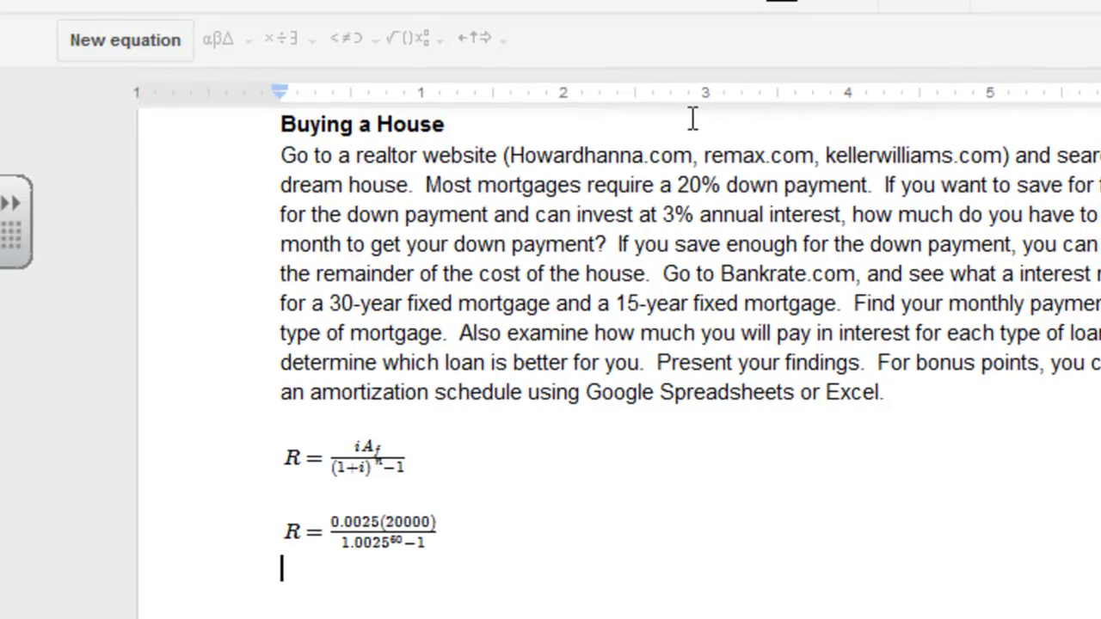
Step: Type the result line 'R = $309.37' and insert a blank line above it
type("R")
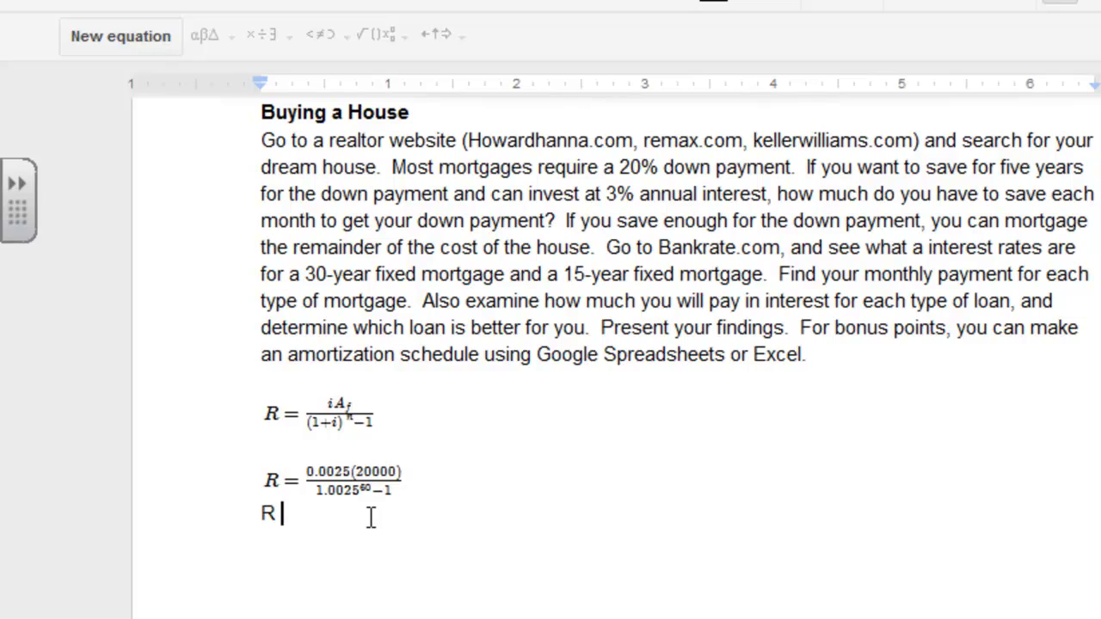
type(" = $309.37")
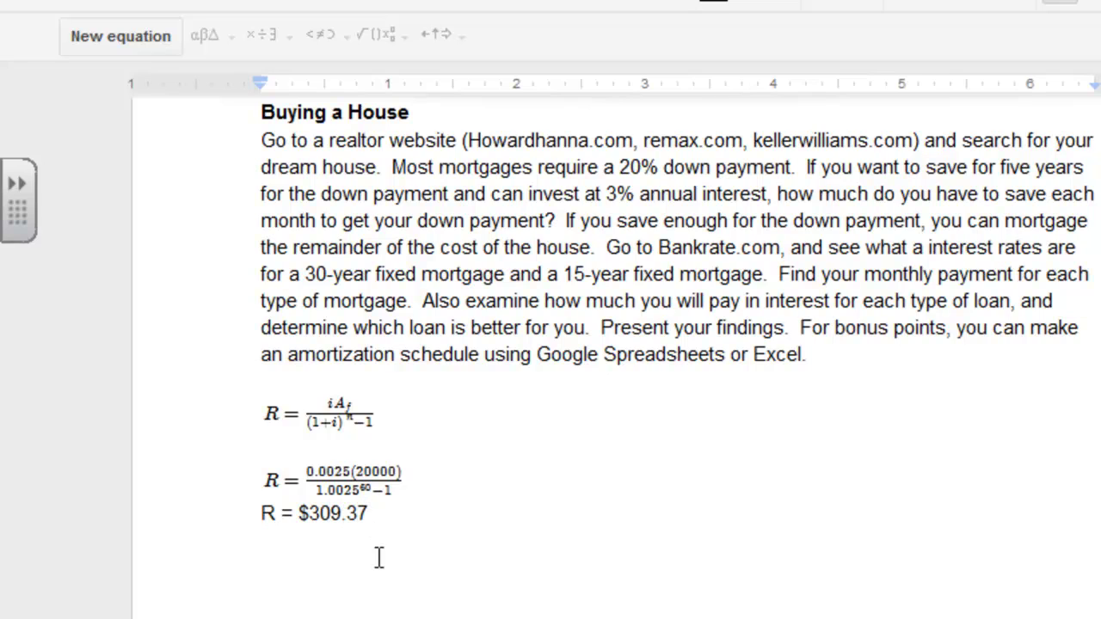
left_click(425, 470)
double_click(322, 440)
double_click(423, 490)
key("Return")
double_click(402, 542)
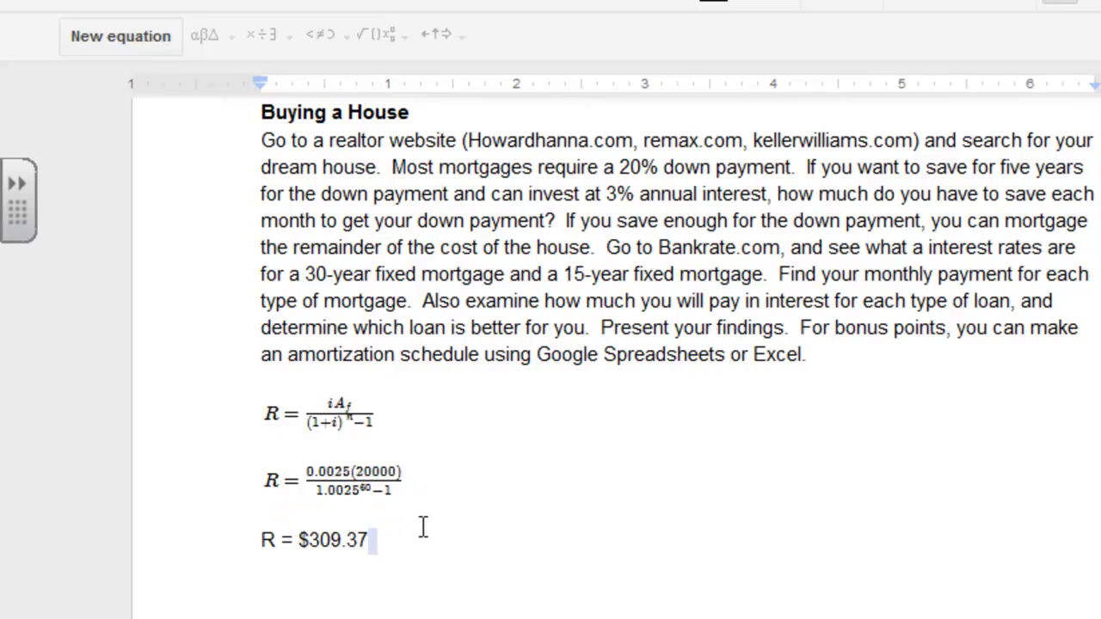